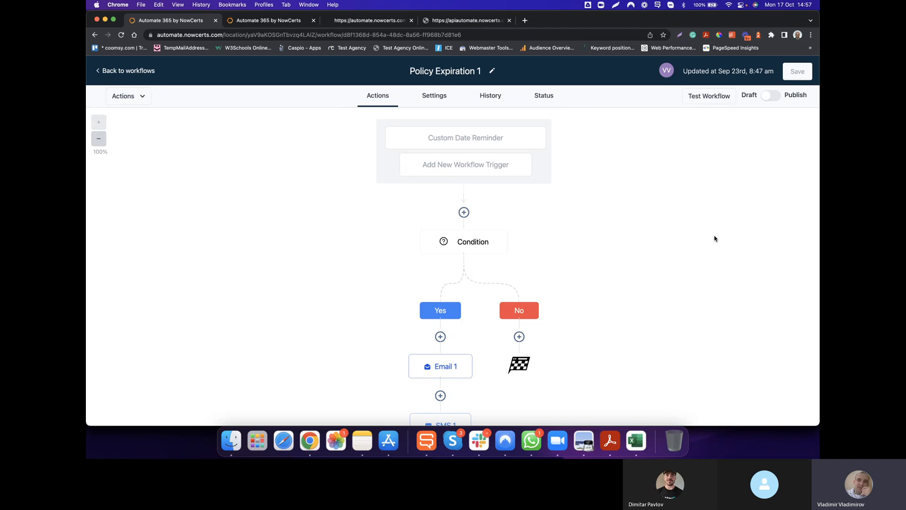
Try setting the Custom Date Reminder trigger to 45 days before Expiration Date 1, and discard the edit.
scroll(714, 239, down, 2)
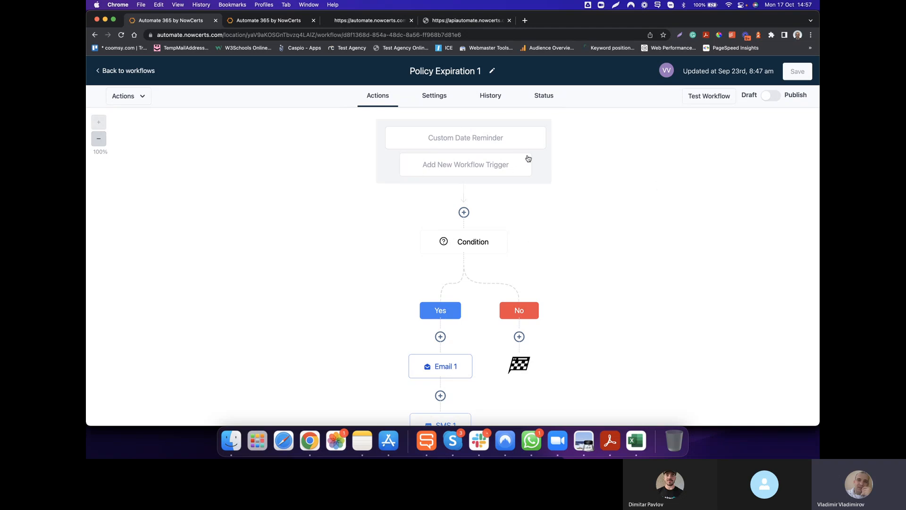
click(481, 139)
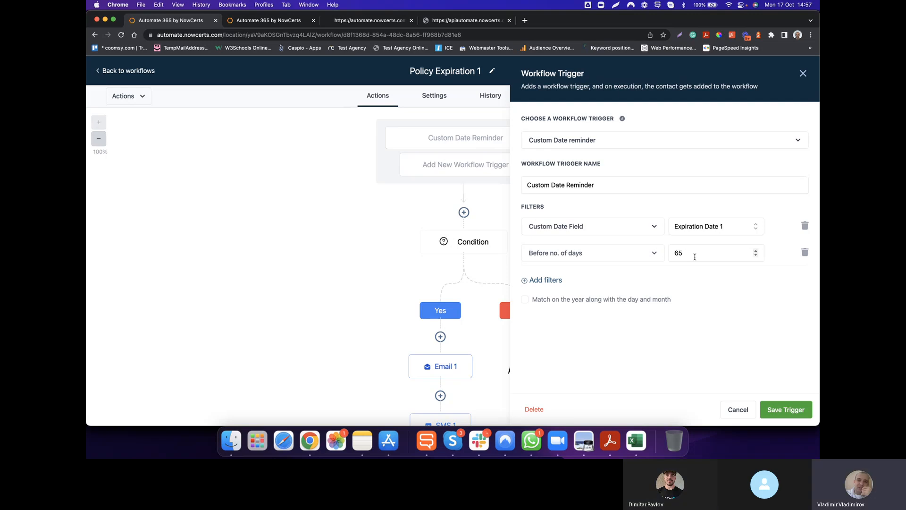
double_click(679, 254)
text(45)
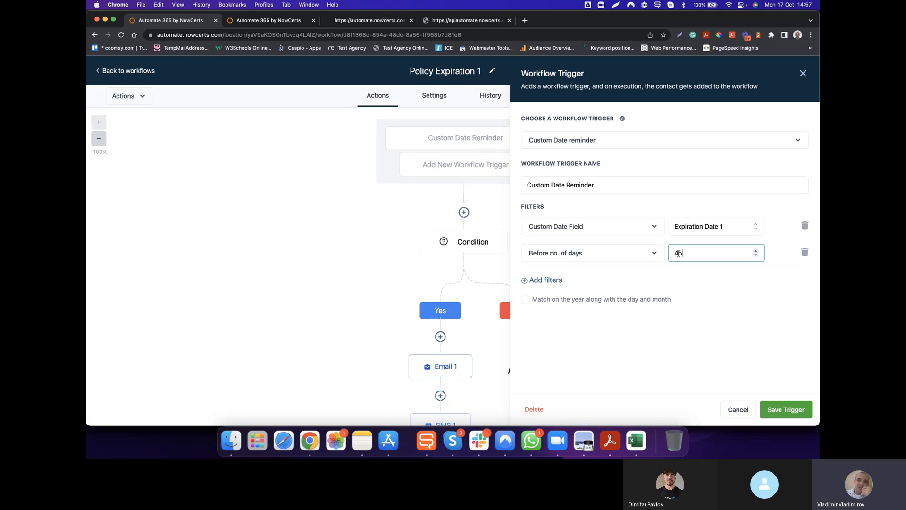
click(713, 296)
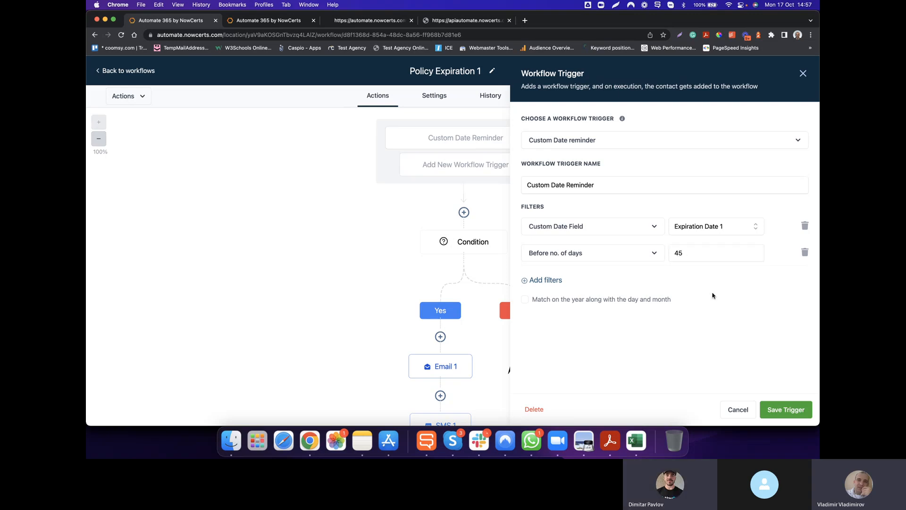
click(741, 410)
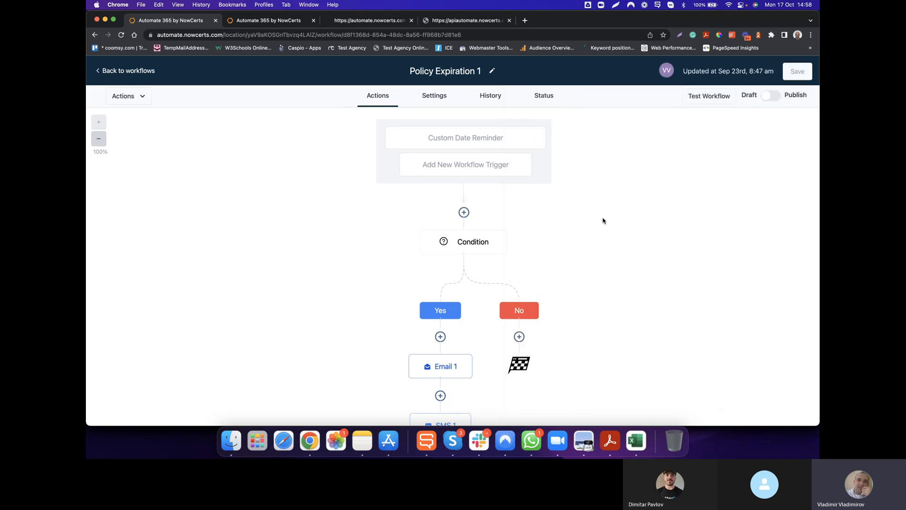
Review the available workflow triggers and the branch settings of the Condition step, without changing anything.
click(493, 166)
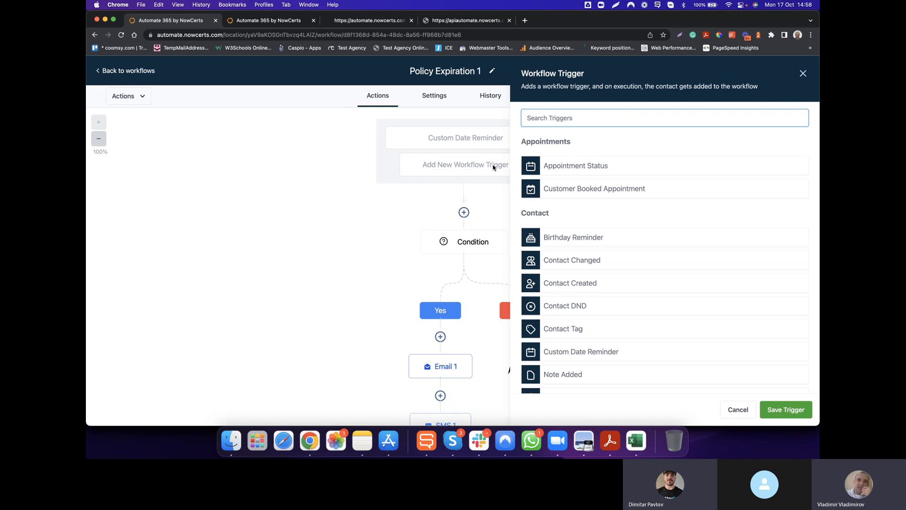
click(803, 73)
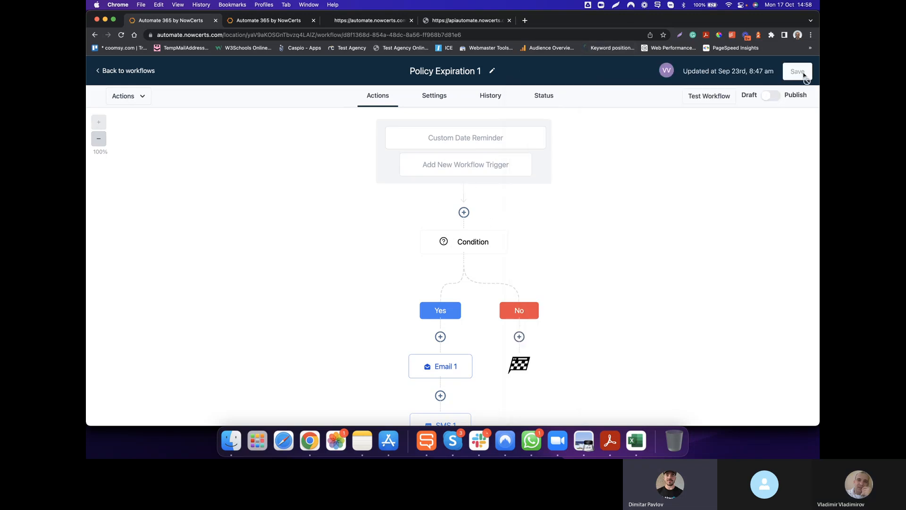
click(467, 243)
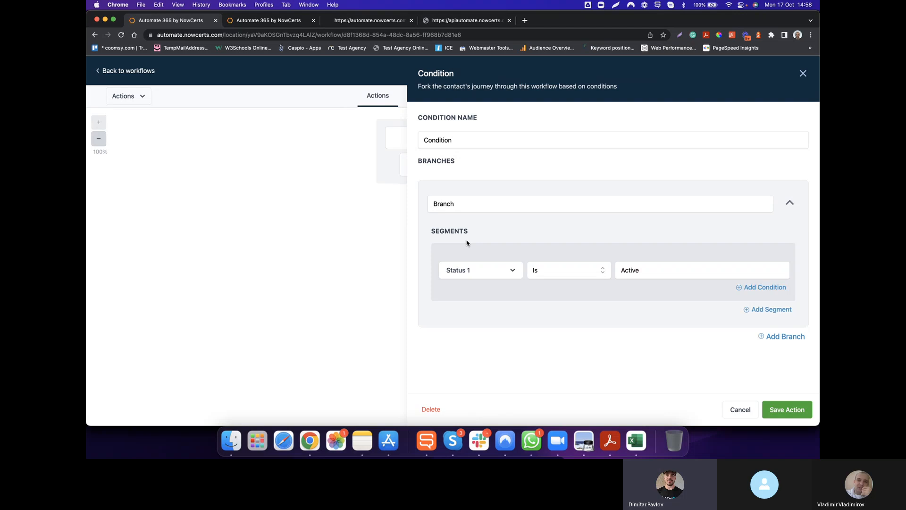
click(741, 409)
Examine the subject, template and message body of the Email 1 action, and close it without saving.
scroll(698, 316, down, 1)
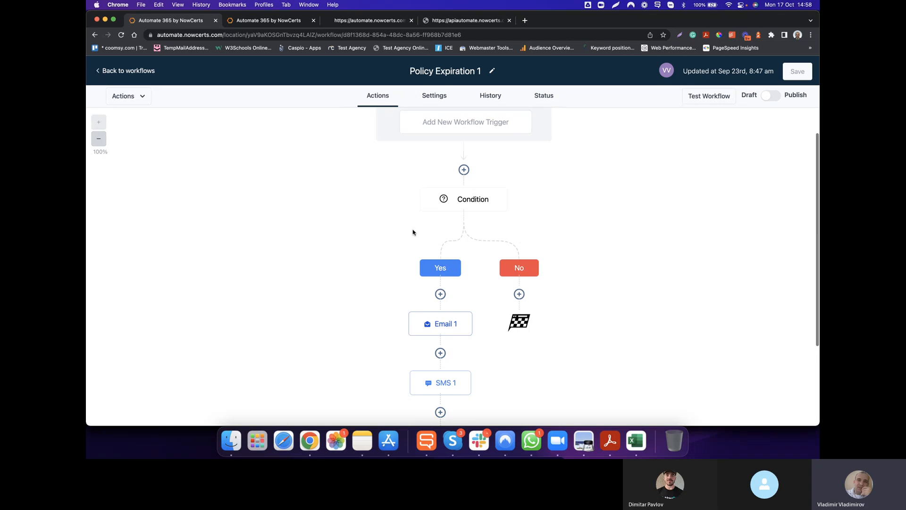
scroll(416, 234, down, 2)
click(439, 263)
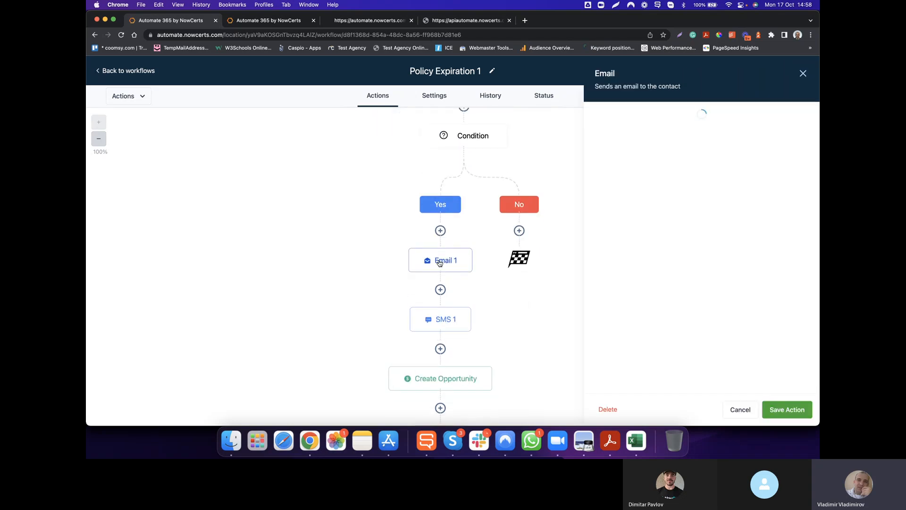
scroll(700, 320, down, 1)
scroll(700, 319, down, 2)
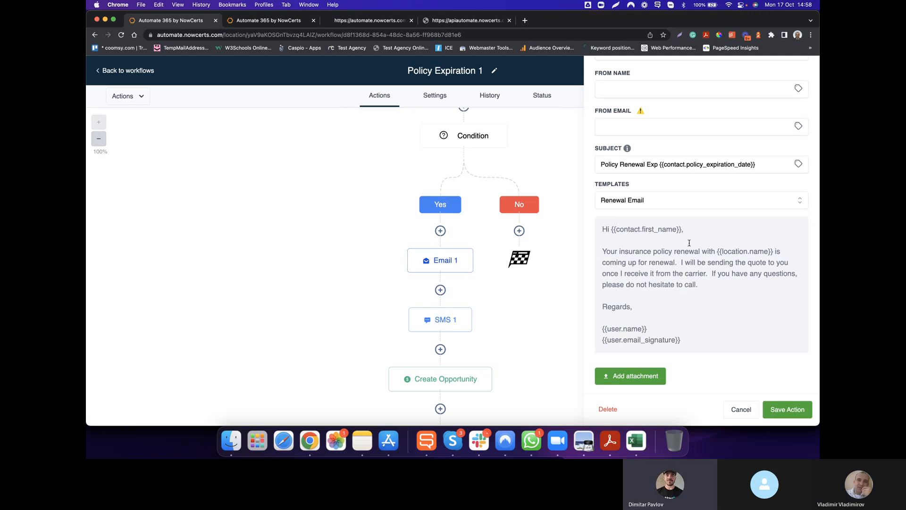
scroll(672, 286, down, 1)
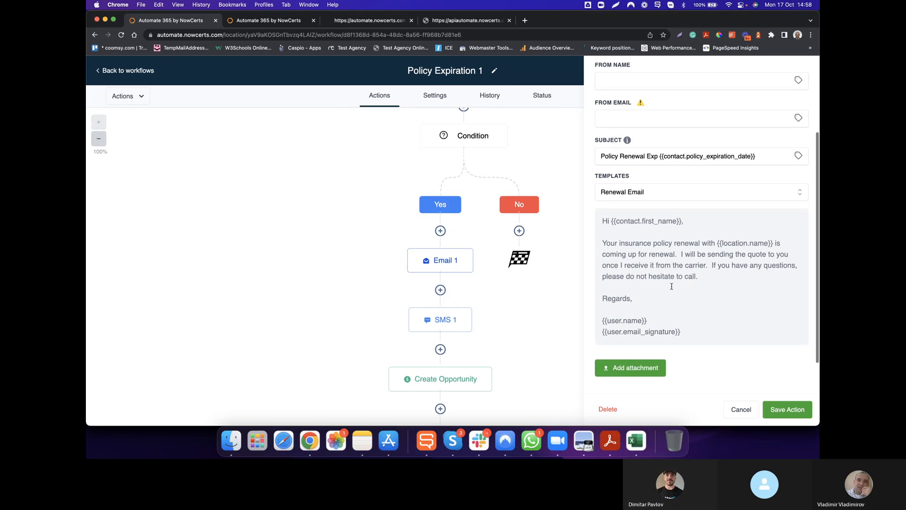
scroll(671, 286, down, 3)
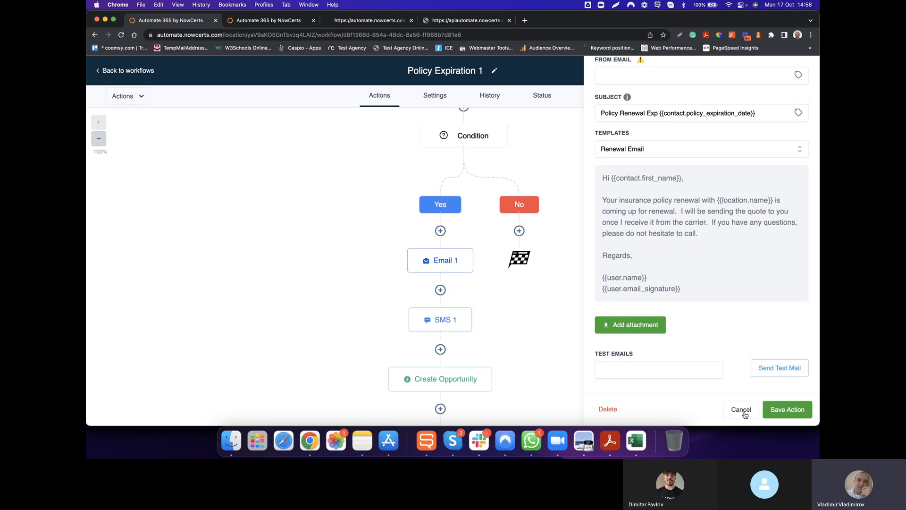
click(741, 409)
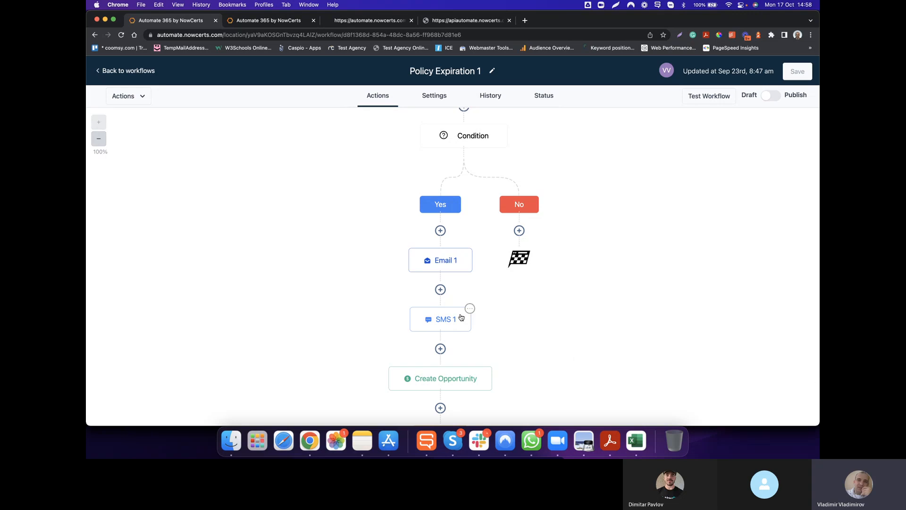
Examine the template and message text of the SMS 1 action, and close it without saving.
click(440, 320)
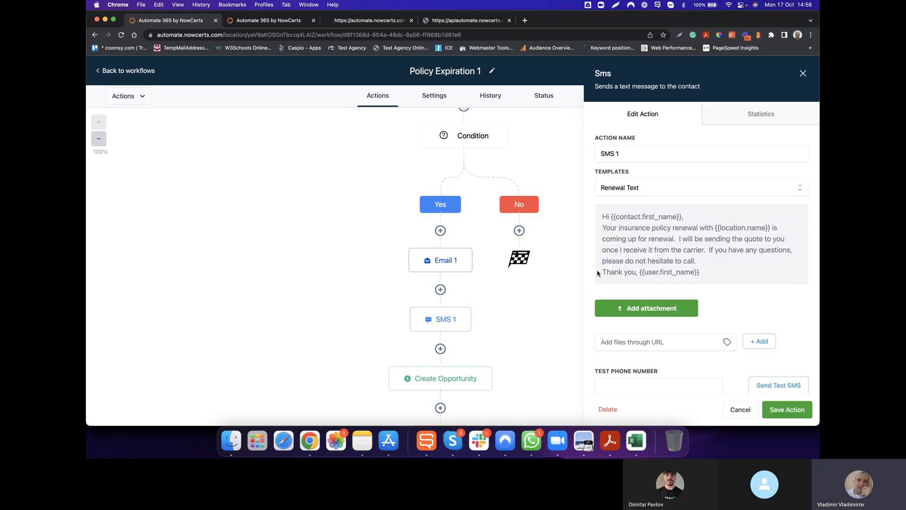
scroll(638, 254, down, 1)
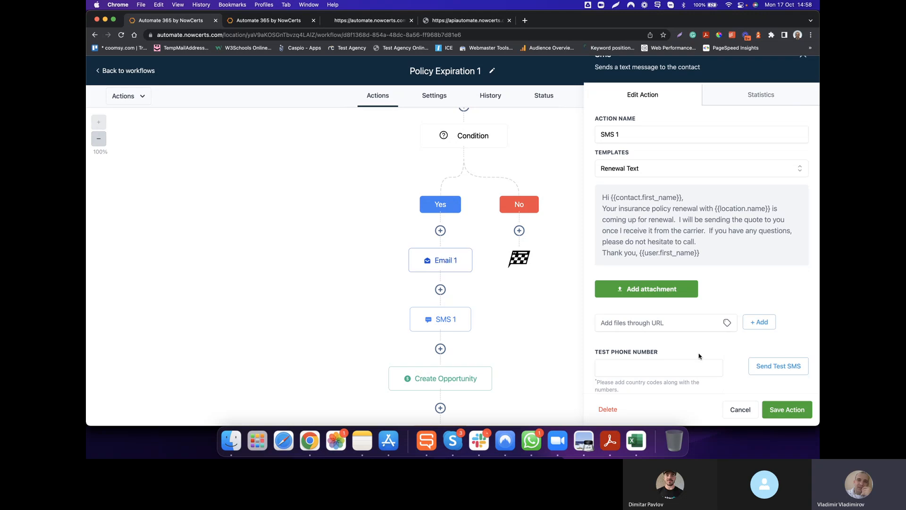
click(745, 413)
Try the New Business pipeline in the Create Opportunity action, view its pipeline stages, and discard the change.
scroll(649, 384, down, 5)
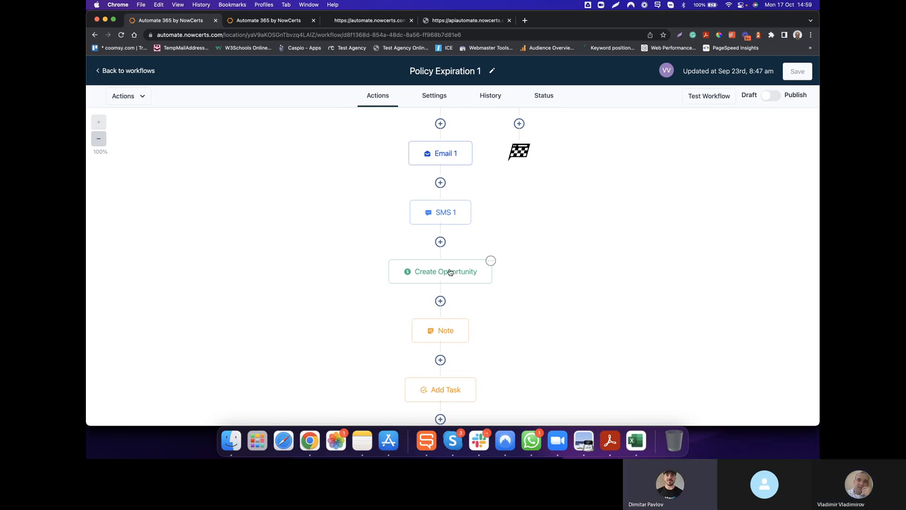
click(450, 272)
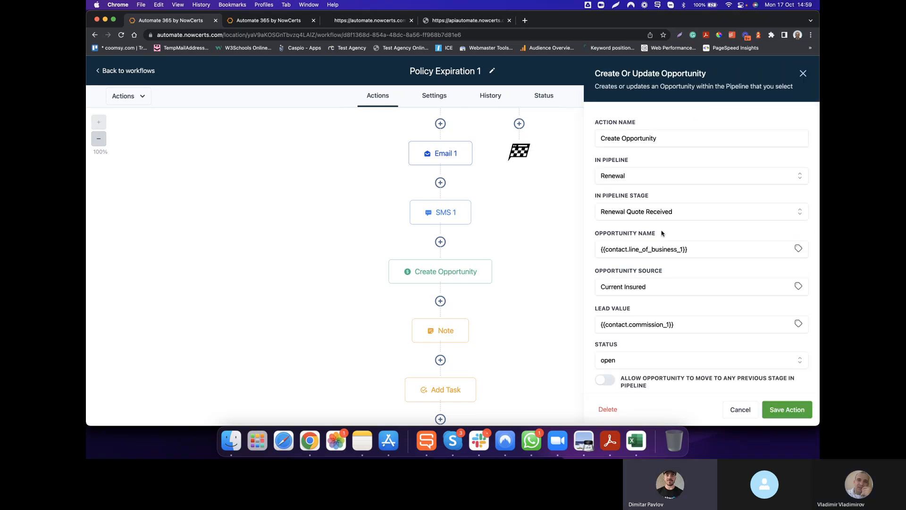
scroll(670, 261, down, 1)
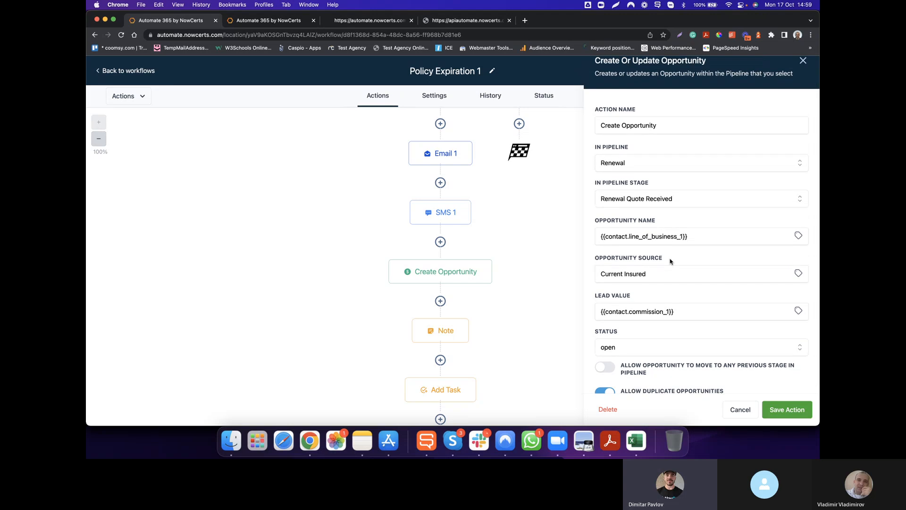
scroll(670, 261, up, 1)
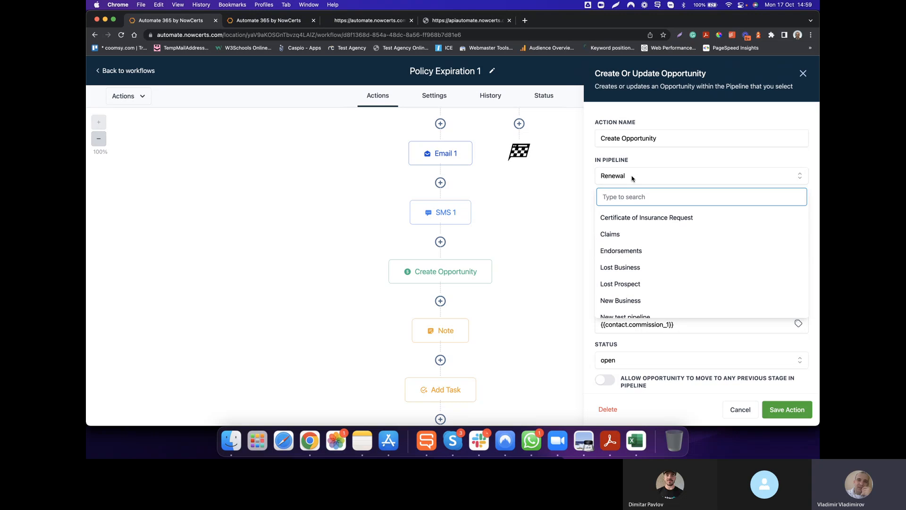
scroll(623, 283, down, 1)
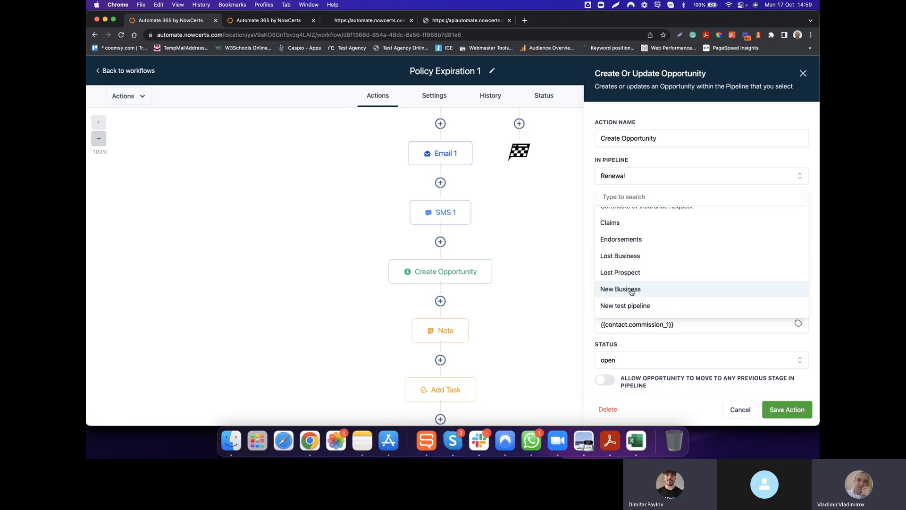
click(631, 290)
click(643, 210)
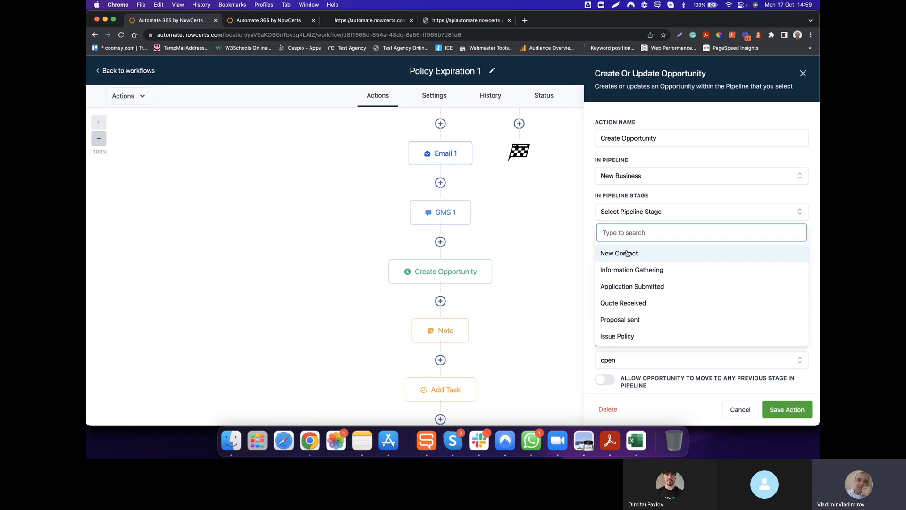
click(587, 219)
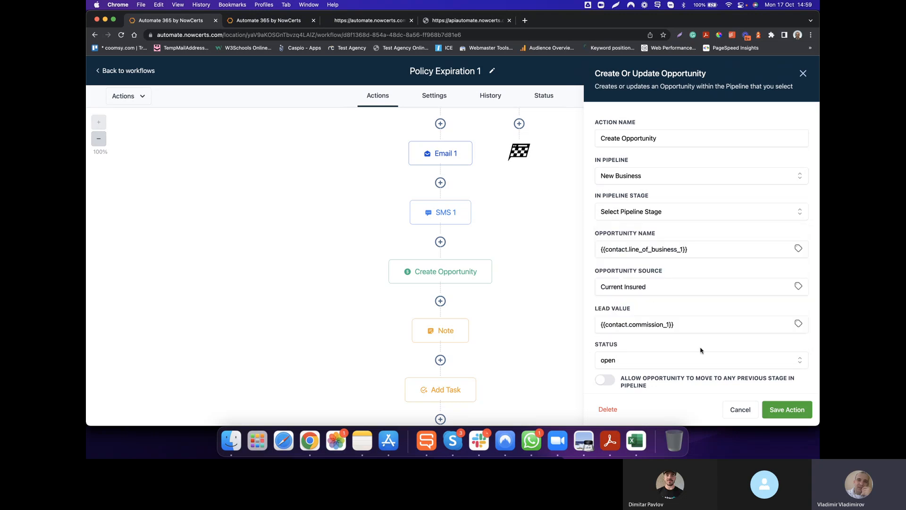
click(741, 410)
Review the settings of the Note and Add Task actions, closing each one without saving.
scroll(594, 319, down, 3)
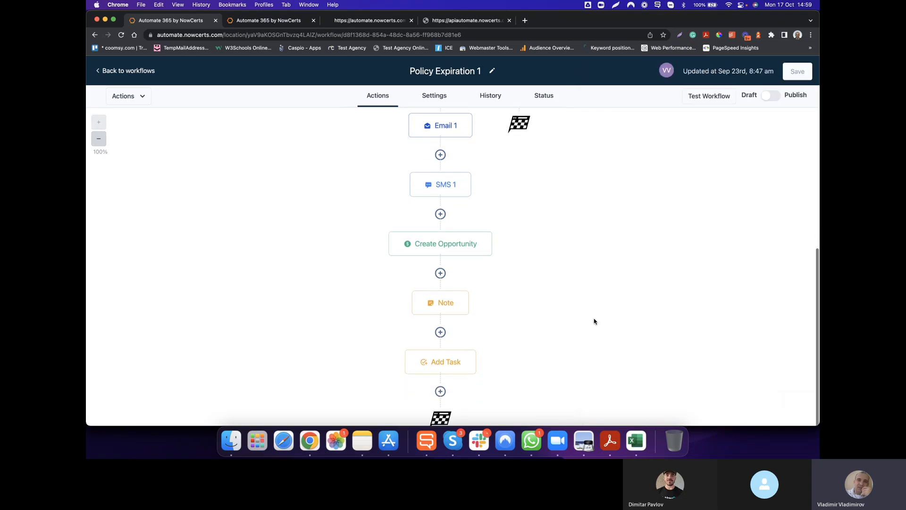
click(450, 277)
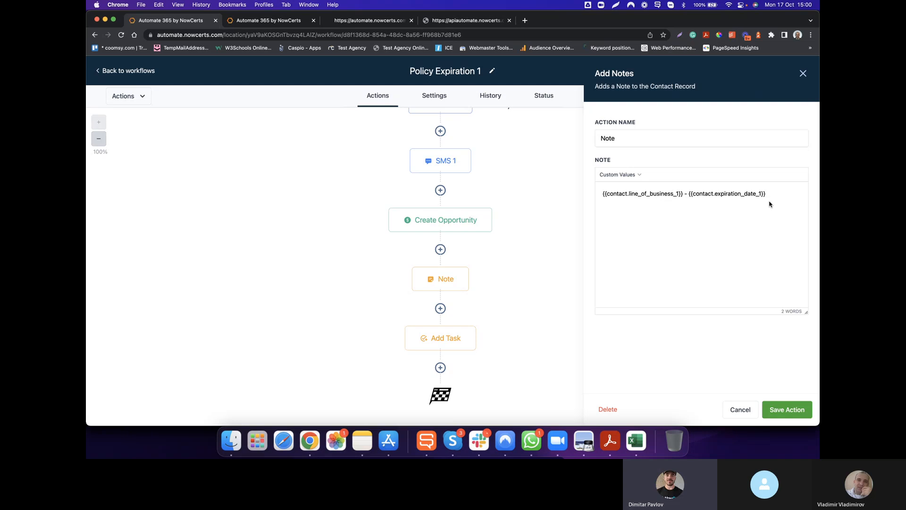
click(743, 410)
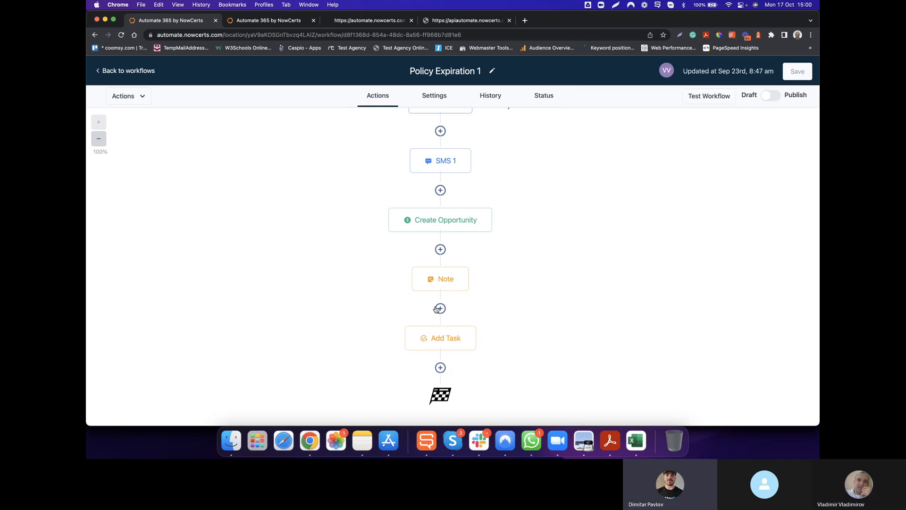
click(447, 337)
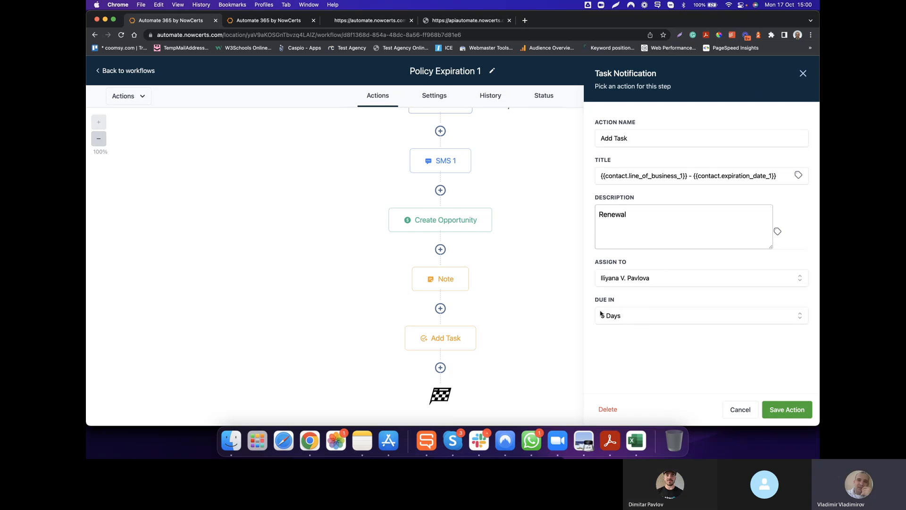
click(742, 410)
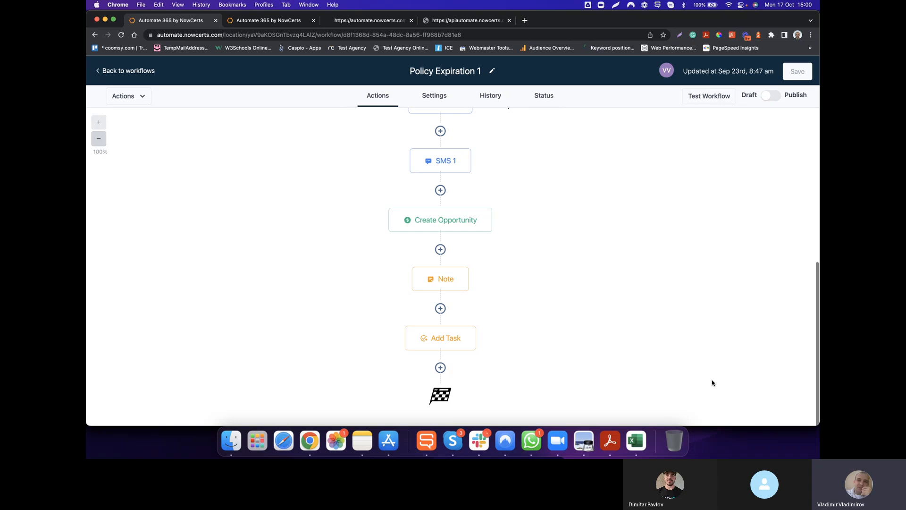
Add a Send Internal Notification action after Add Task and set its notification type to Email.
scroll(674, 319, up, 3)
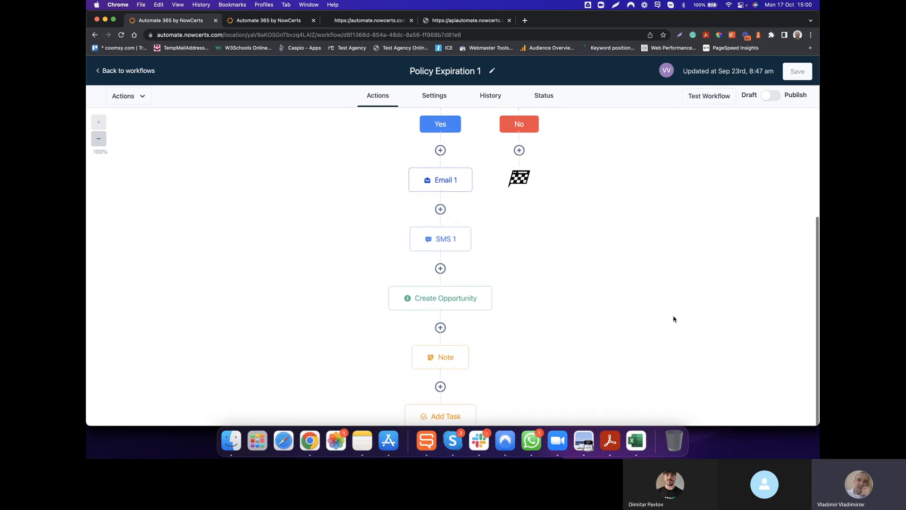
scroll(674, 319, down, 3)
scroll(673, 319, down, 2)
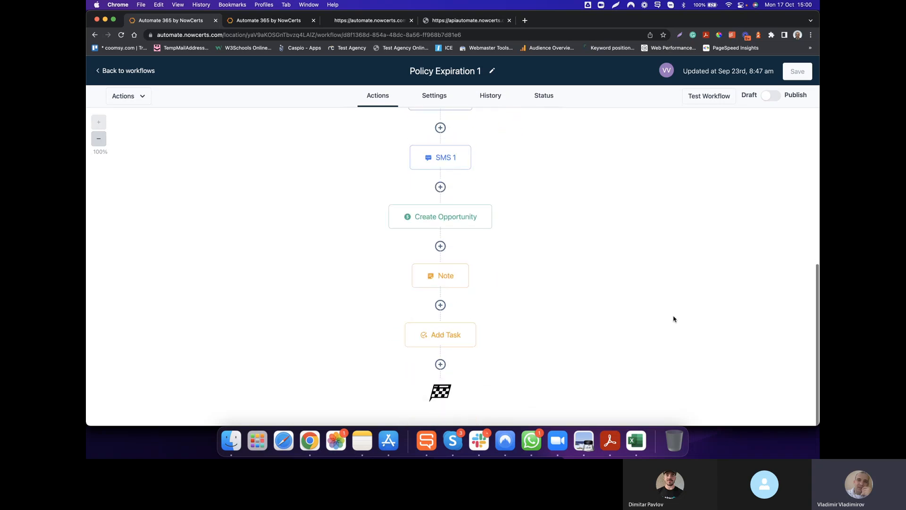
click(440, 364)
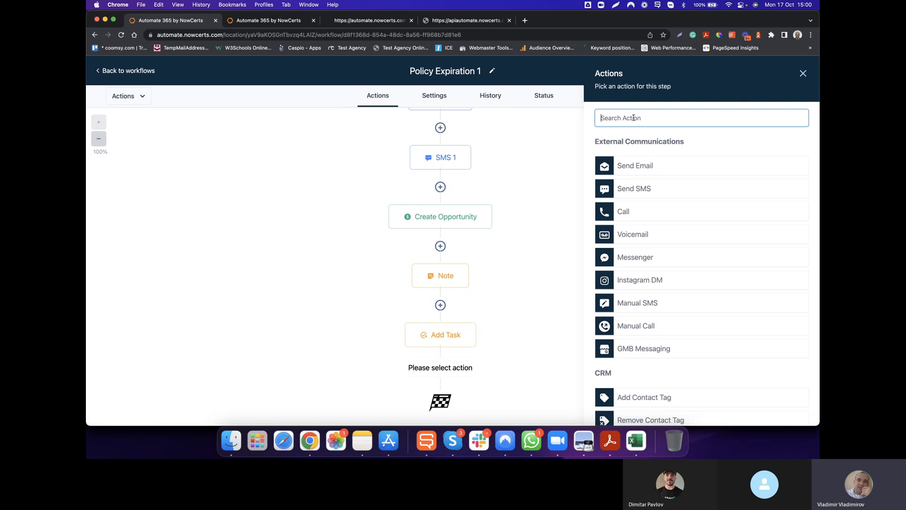
text(inte)
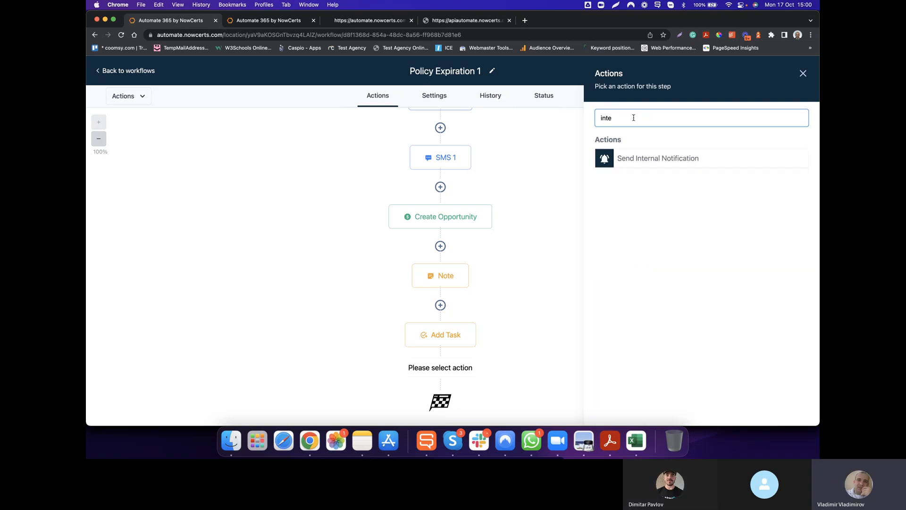
click(668, 158)
click(668, 175)
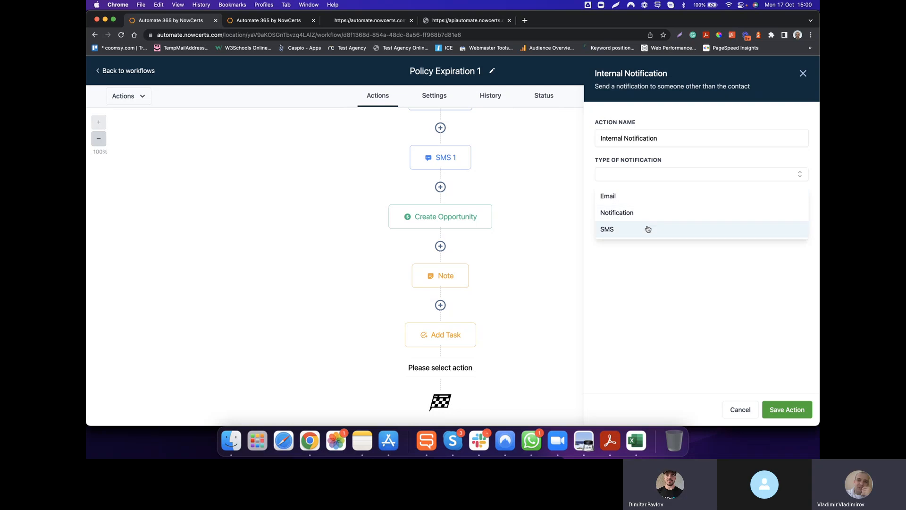
click(650, 198)
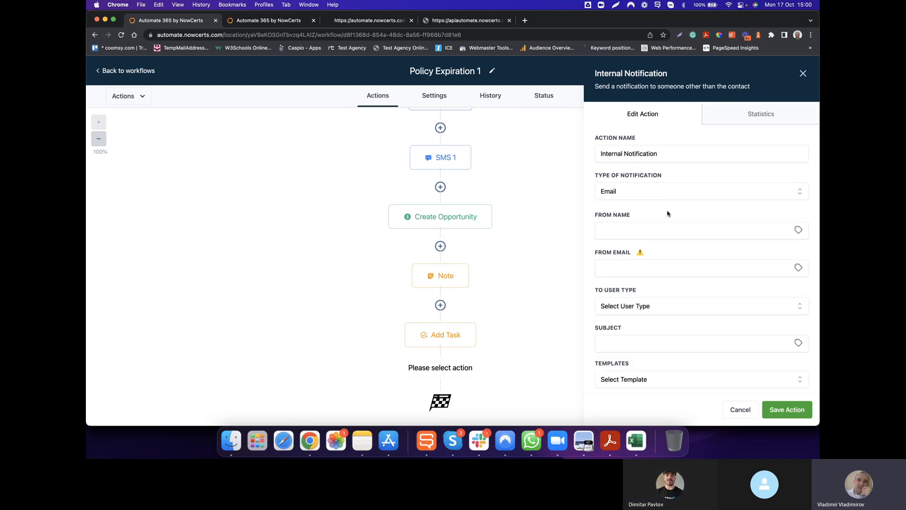
Review the internal email's sender fields, recipient user types, template and message fields, and cancel the action.
scroll(649, 297, down, 1)
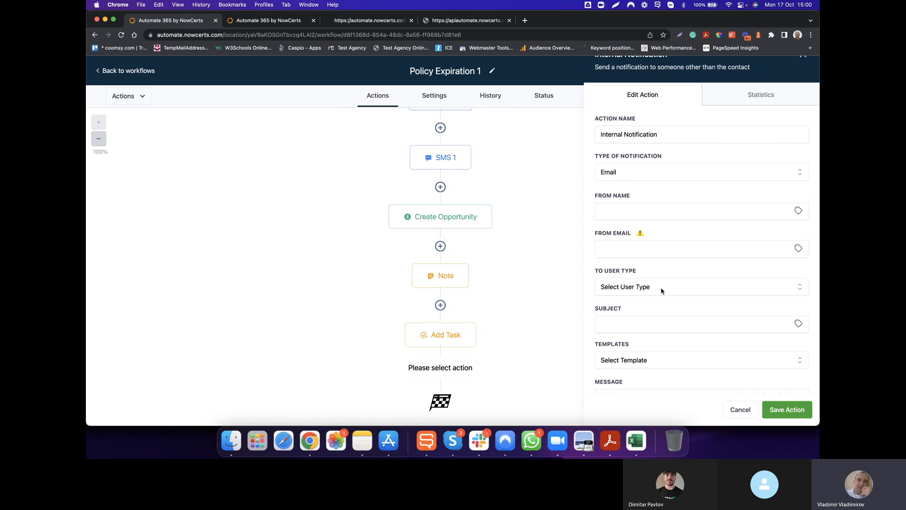
scroll(661, 291, down, 2)
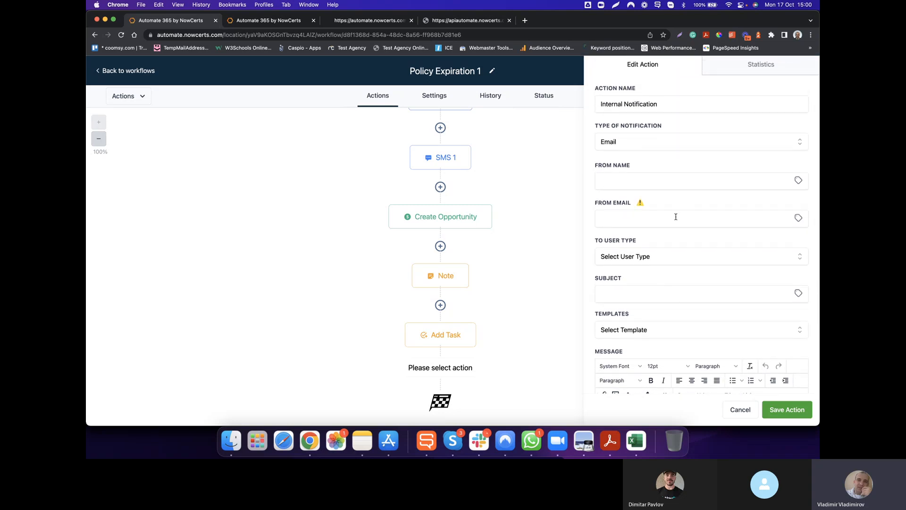
click(659, 258)
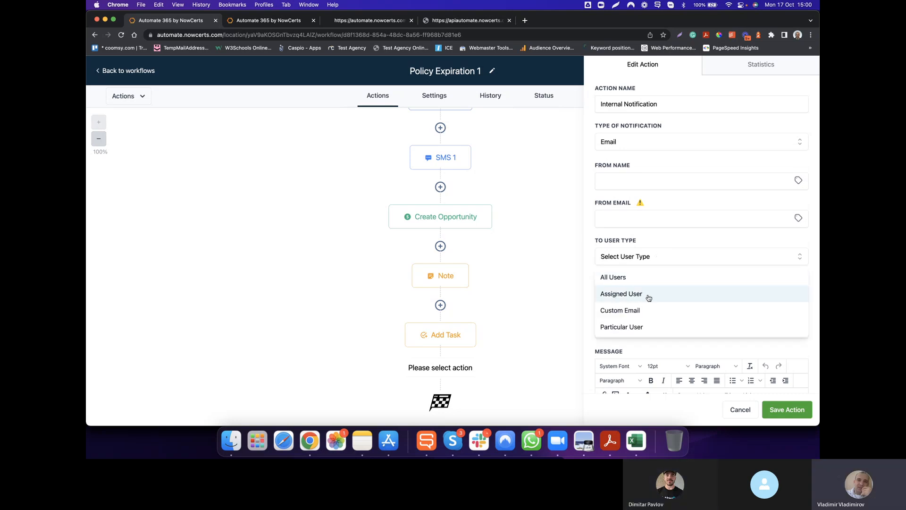
click(640, 346)
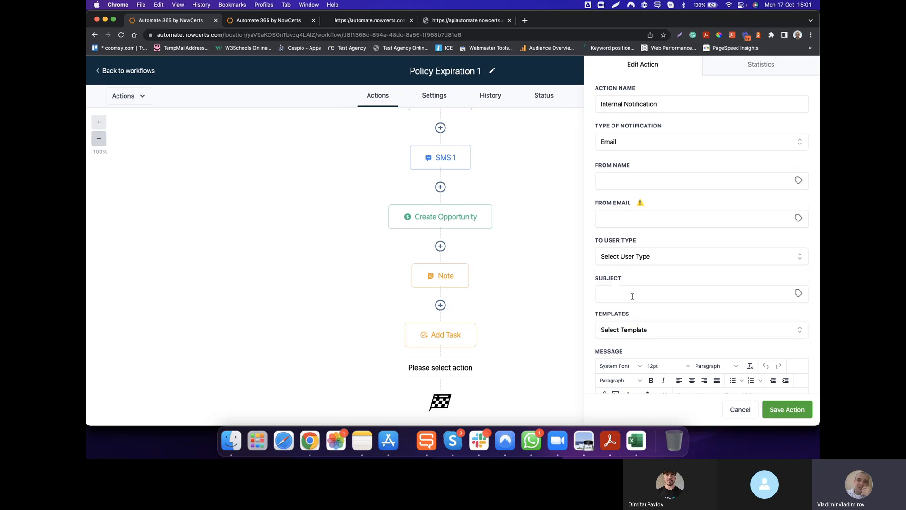
scroll(632, 296, down, 1)
scroll(632, 297, down, 5)
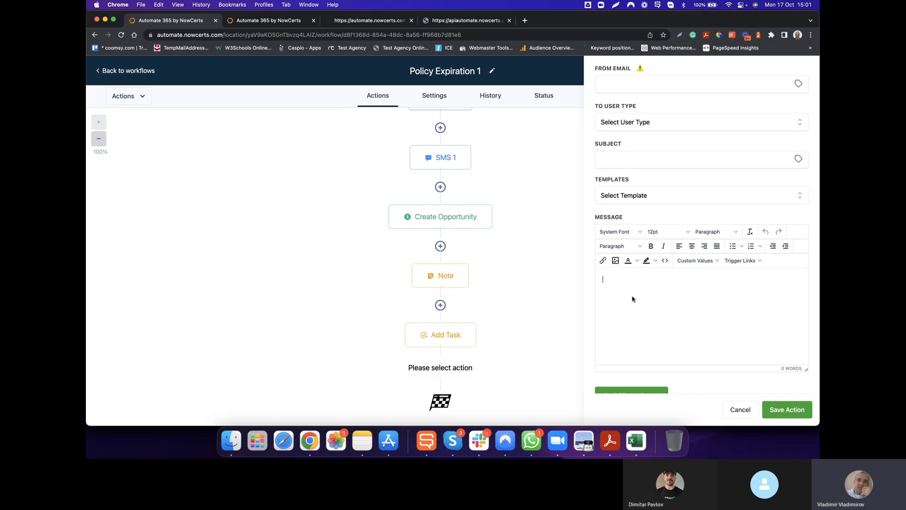
scroll(701, 321, up, 5)
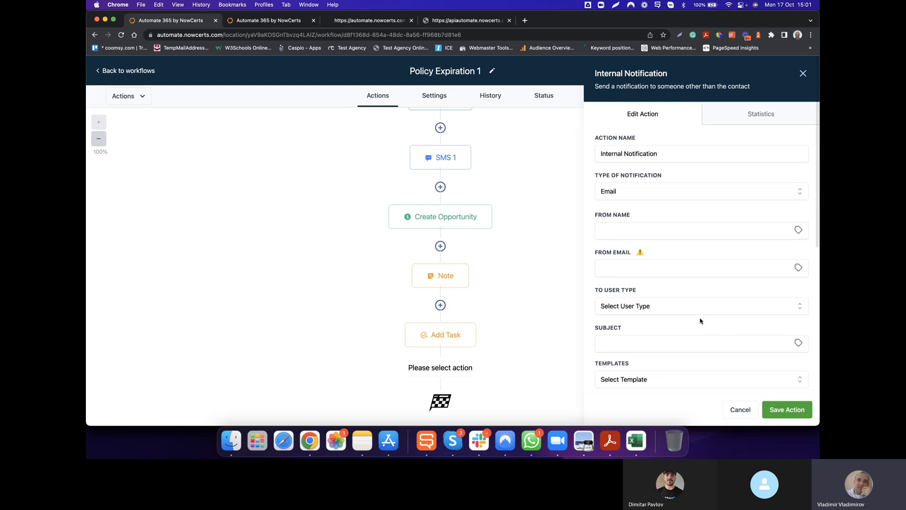
scroll(701, 321, down, 1)
scroll(701, 321, down, 5)
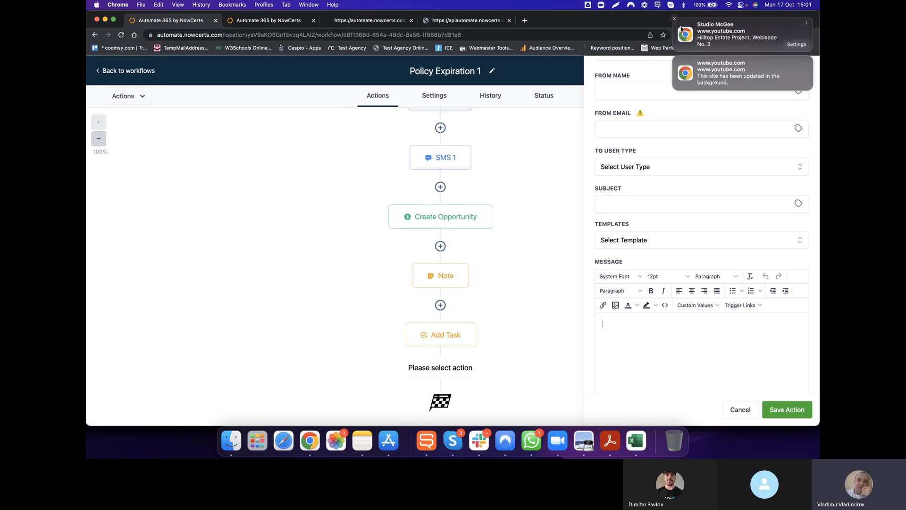
click(675, 19)
click(675, 20)
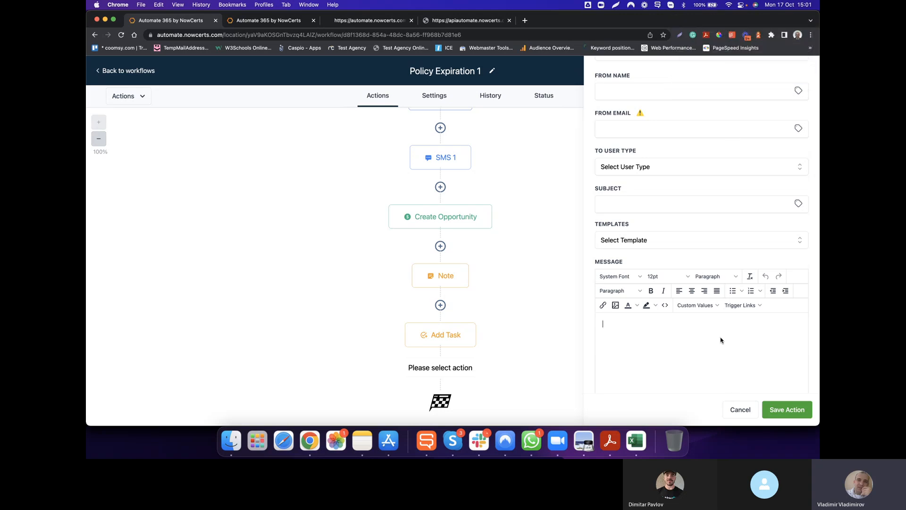
click(740, 410)
Review the settings of the Condition and the Custom Date Reminder trigger, closing each without saving.
scroll(594, 274, up, 6)
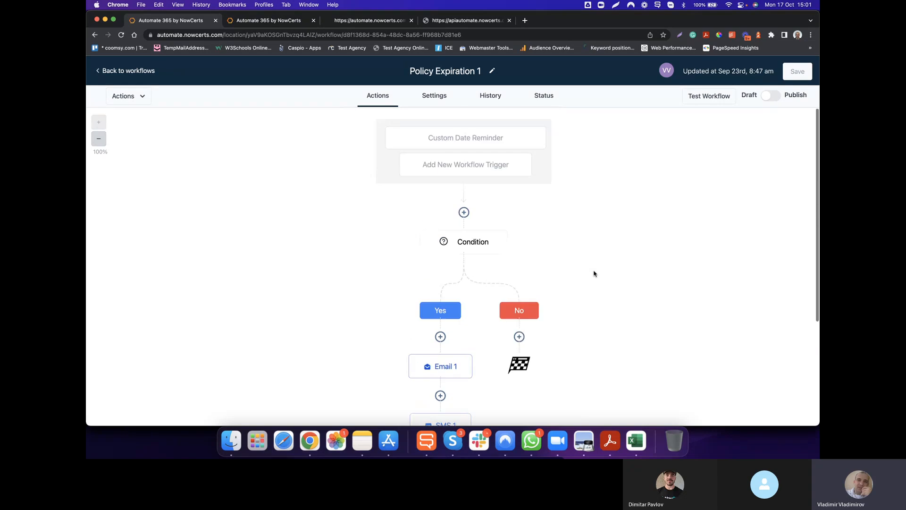
mouse_move(469, 239)
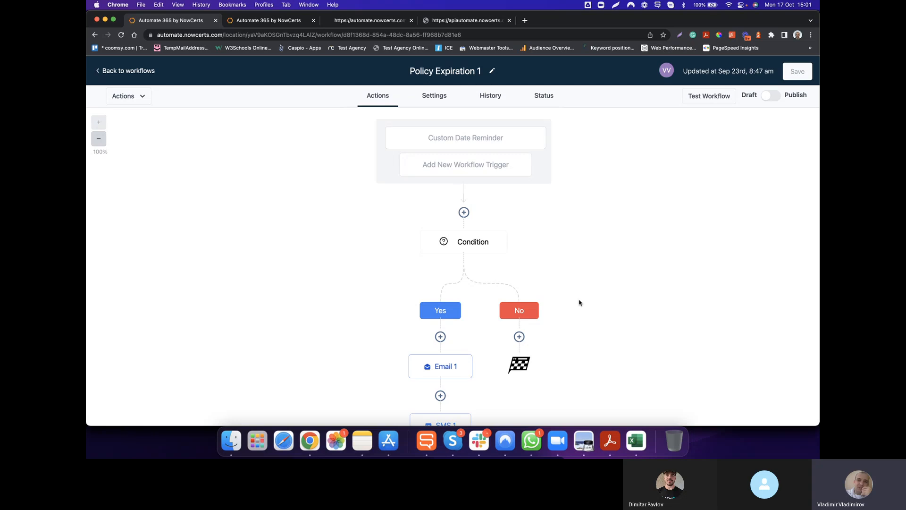
click(475, 242)
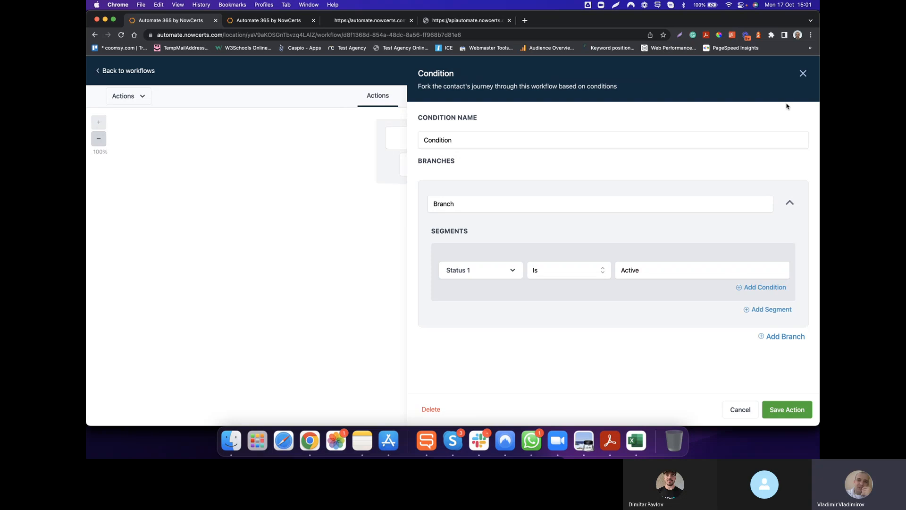
click(804, 73)
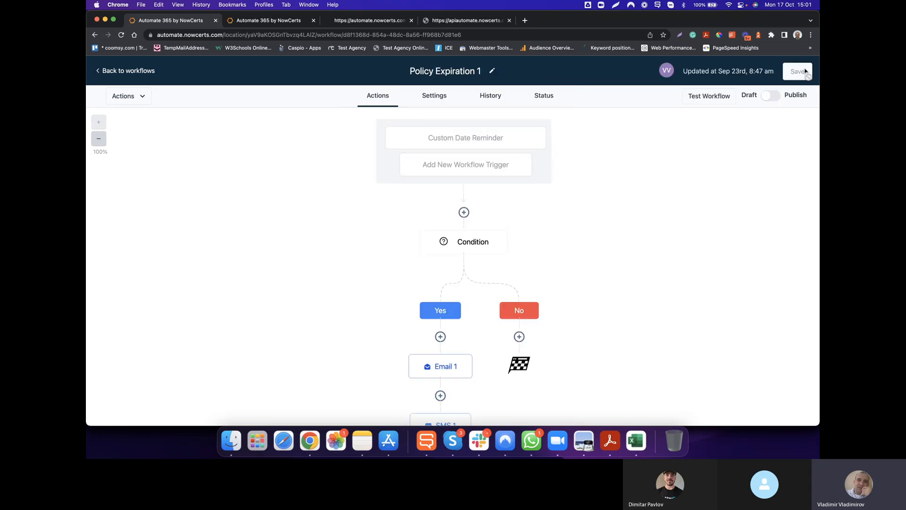
click(466, 137)
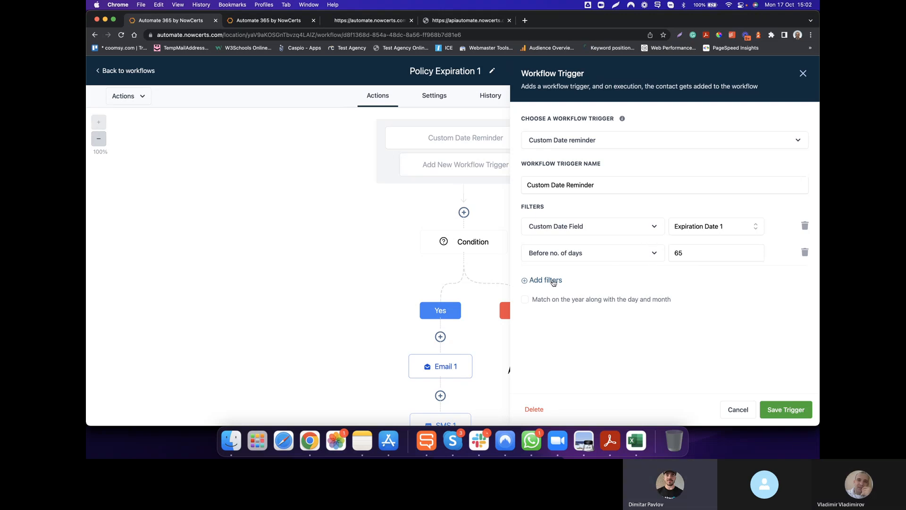
click(737, 409)
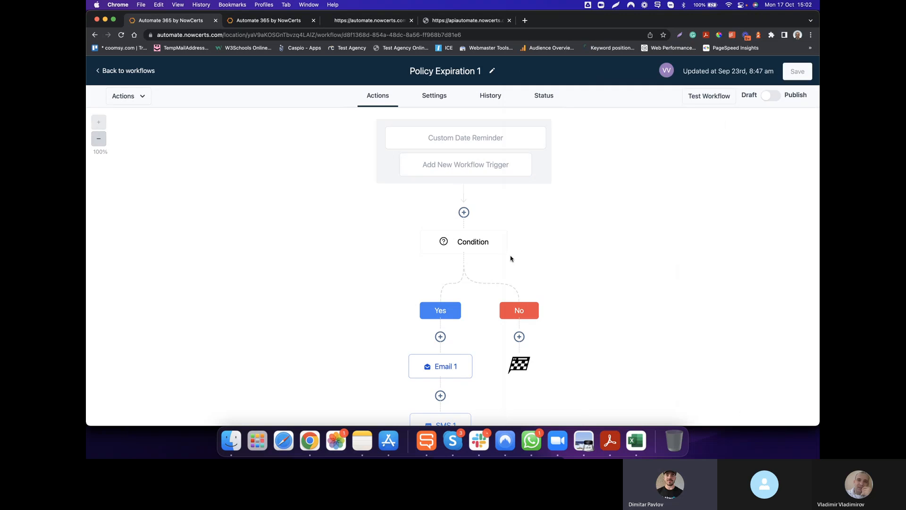
Add a second segment to the Condition's branch and base it on Contact Details.
click(472, 242)
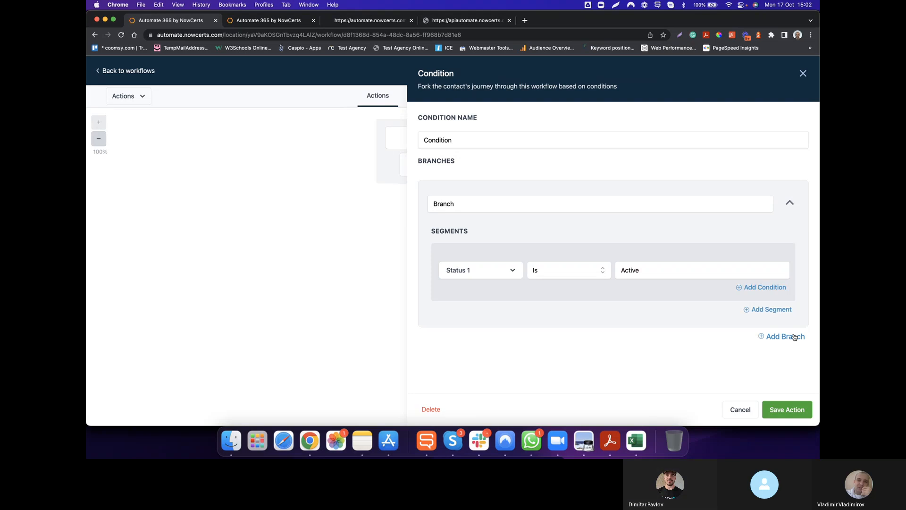
click(772, 310)
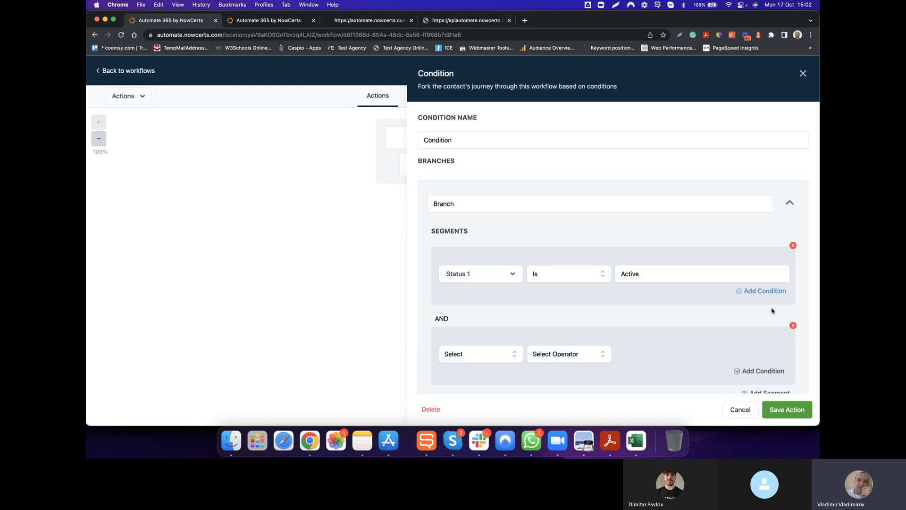
click(487, 354)
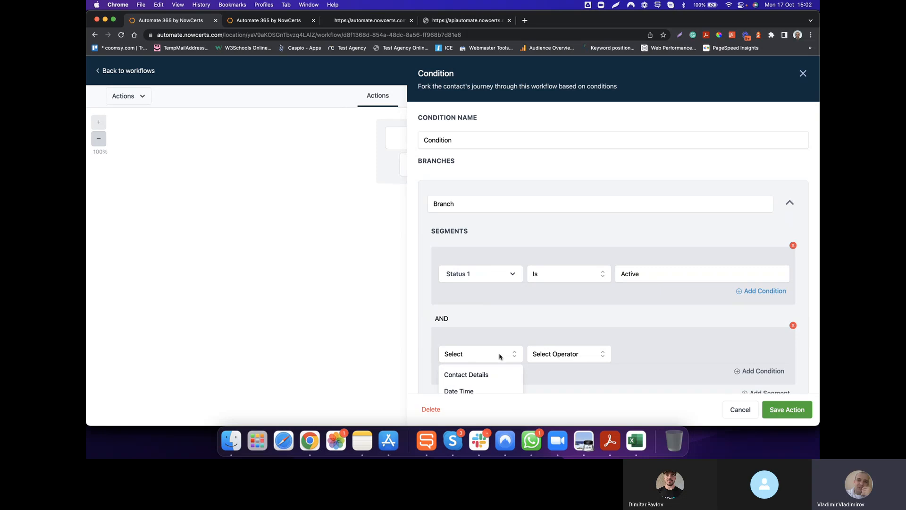
scroll(488, 351, down, 3)
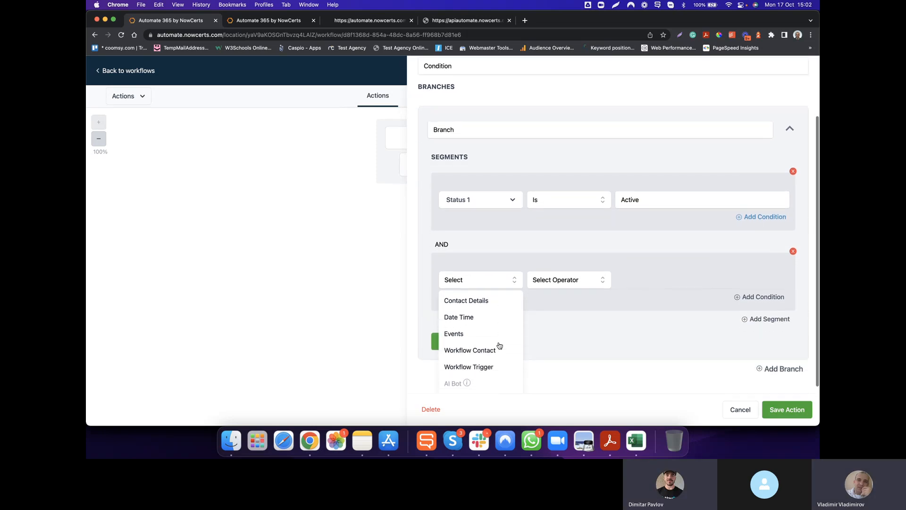
click(478, 303)
Search the contact fields for "line of" and choose Line of Business 17 for the new segment.
scroll(486, 351, down, 2)
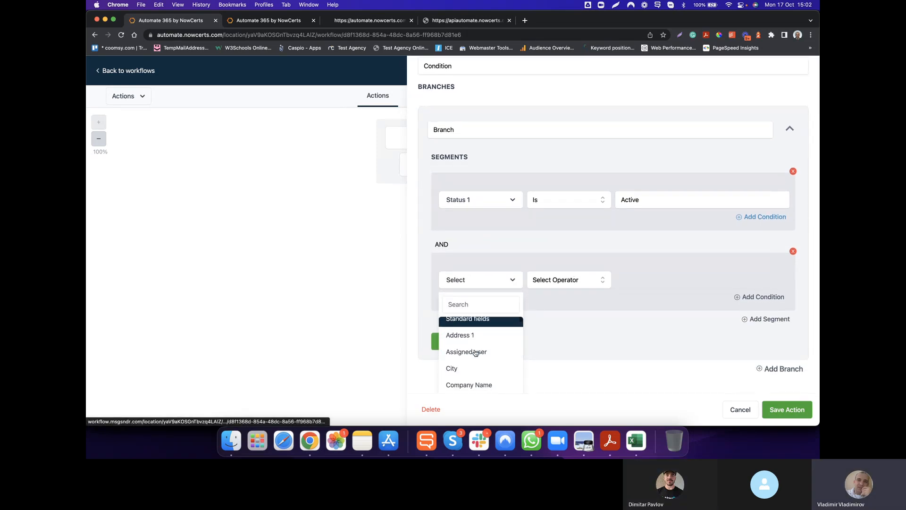
scroll(475, 352, up, 2)
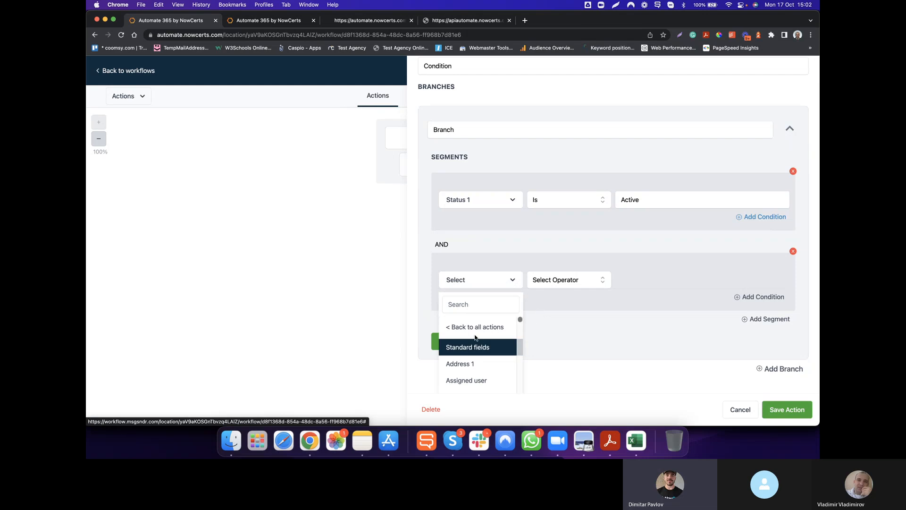
scroll(475, 349, down, 4)
scroll(475, 337, up, 3)
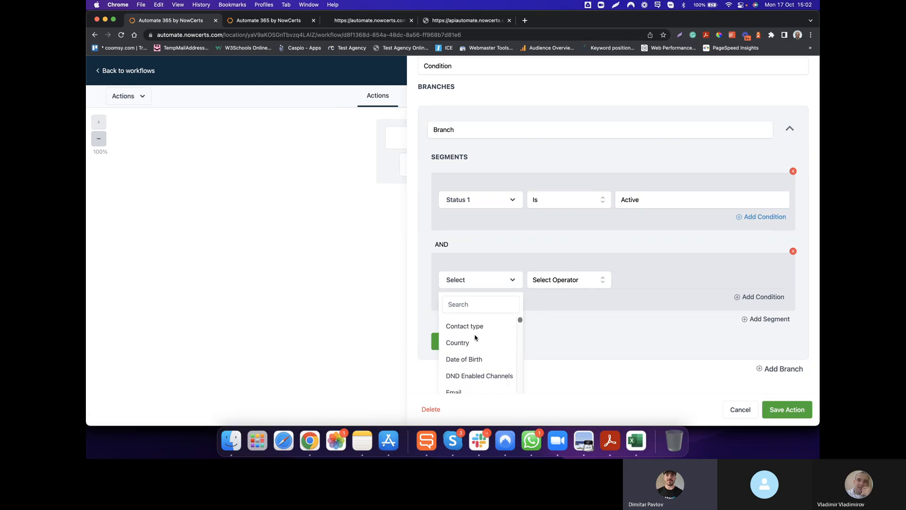
click(479, 303)
text(lin)
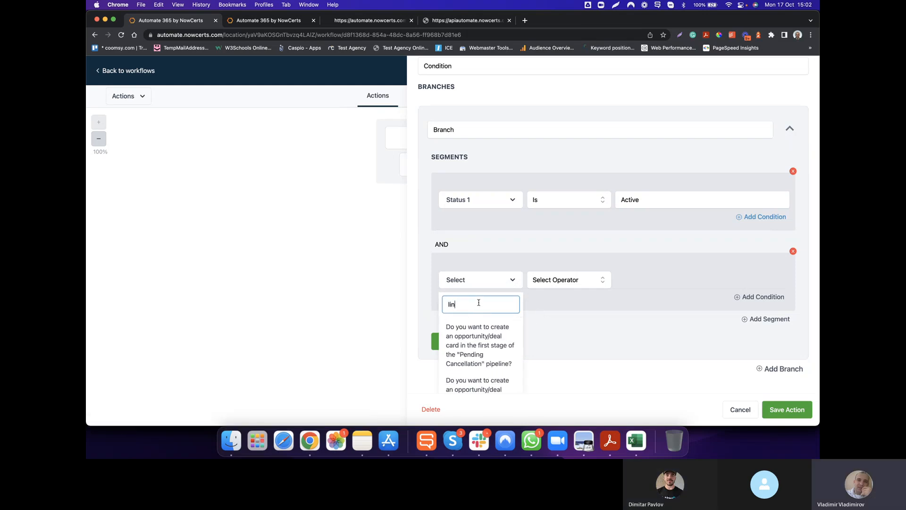
text(e of)
scroll(479, 304, down, 3)
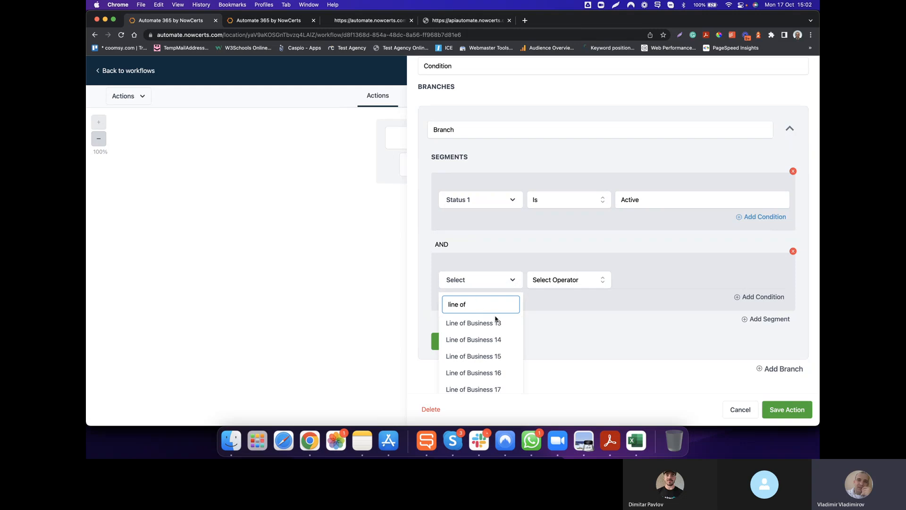
scroll(484, 354, down, 3)
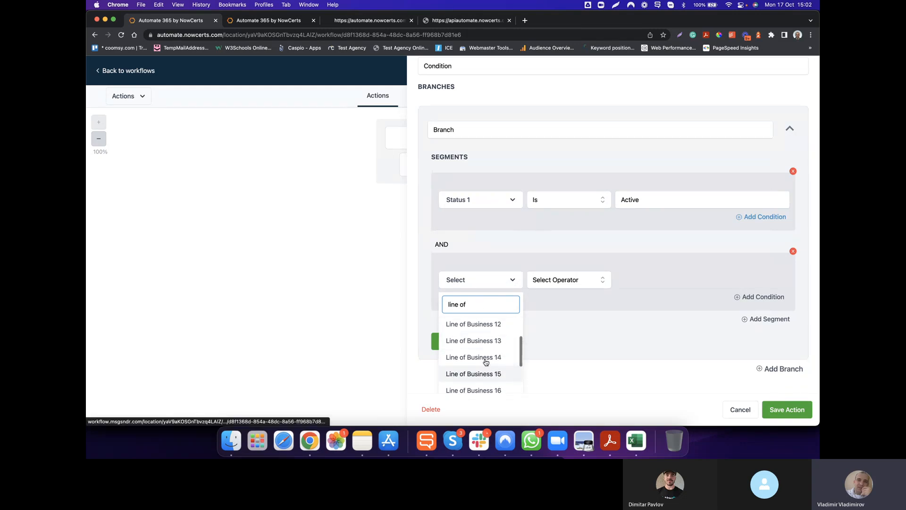
click(476, 336)
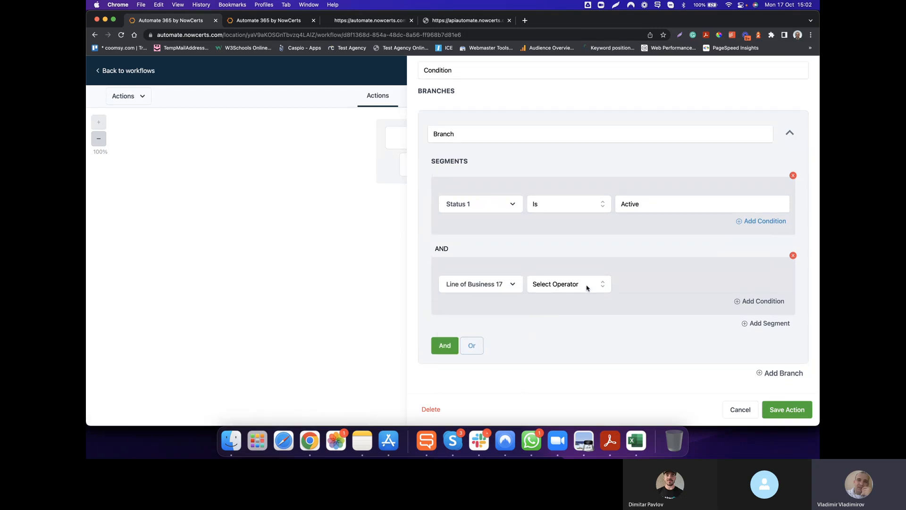
Set the Line of Business 17 segment's operator to Is and enter Commercial Auto as its value.
click(578, 285)
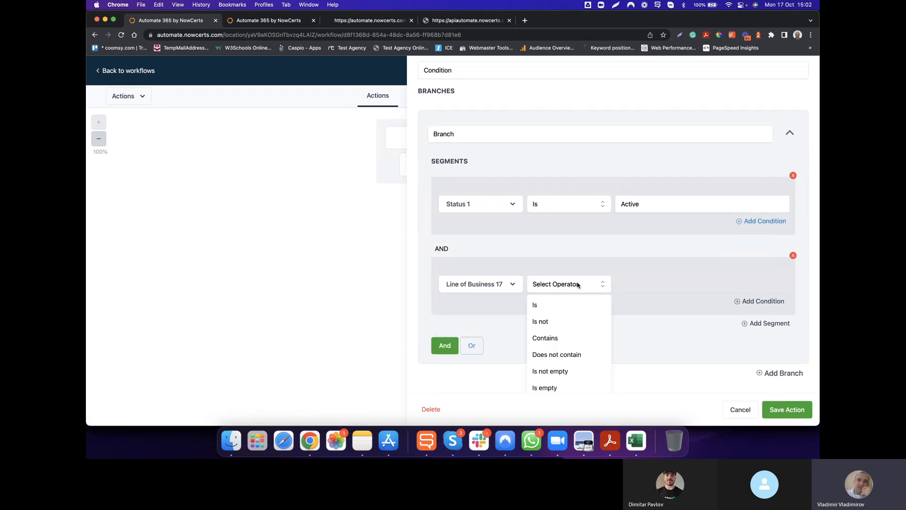
click(543, 305)
click(646, 281)
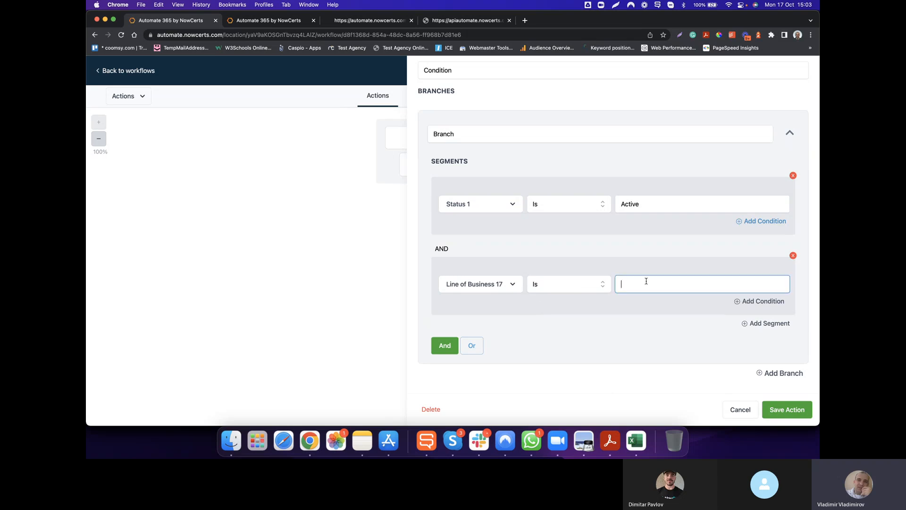
text(Commerc)
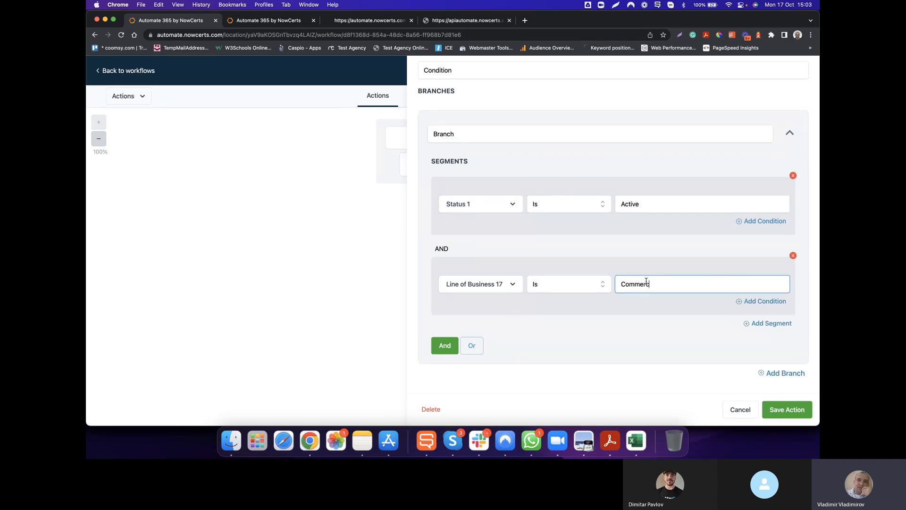
text(ial Auto)
Try Homeowners as the Line of Business 17 value, and replace it with Flood.
key(BackSpace)
key(BackSpace)
key(BackSpace)
key(BackSpace)
key(BackSpace)
key(BackSpace)
key(BackSpace)
key(BackSpace)
key(BackSpace)
key(BackSpace)
key(BackSpace)
key(BackSpace)
key(BackSpace)
key(BackSpace)
text(Homeowners)
key(BackSpace)
key(BackSpace)
key(BackSpace)
key(BackSpace)
key(BackSpace)
key(BackSpace)
key(BackSpace)
key(BackSpace)
key(BackSpace)
key(BackSpace)
text(Flood)
click(630, 309)
Change the Line of Business 17 segment's operator to Is not and enter Flood as its value.
click(600, 283)
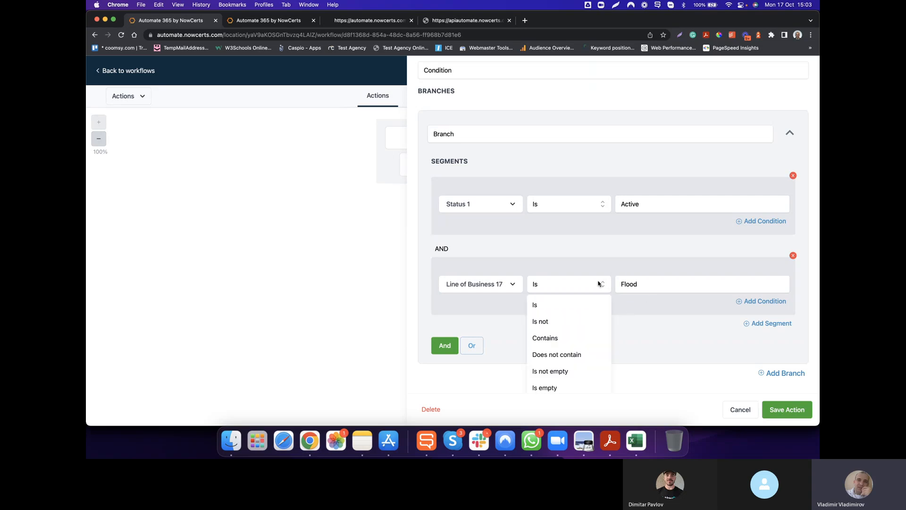
click(588, 321)
click(639, 286)
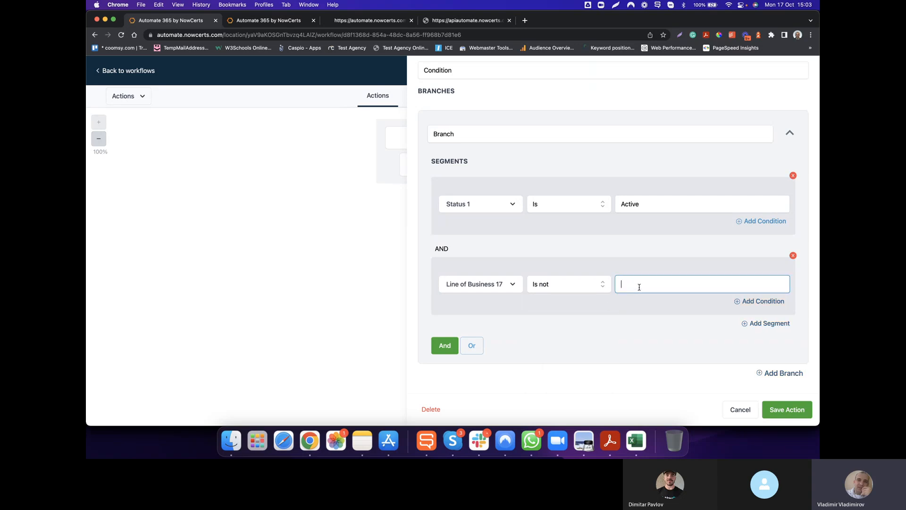
text(Flood)
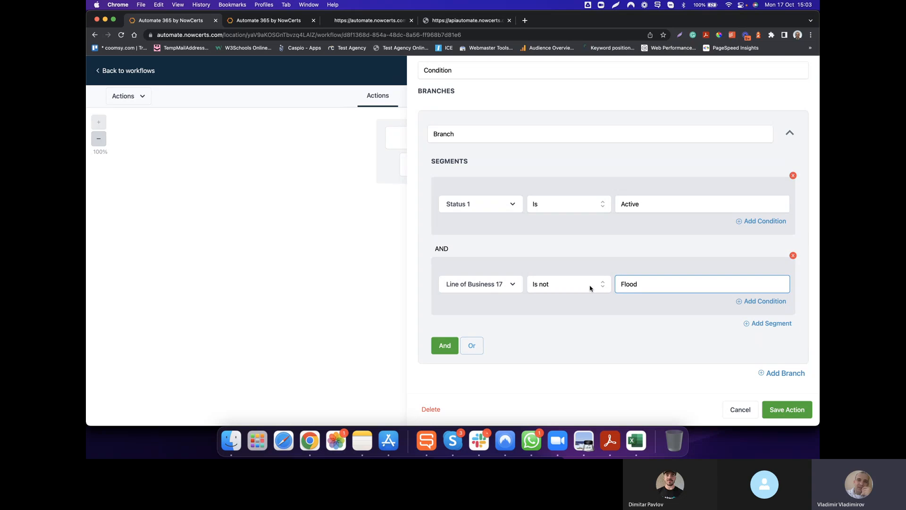
Keep the Is not operator on the Line of Business 17 segment and replace its value with Progressive.
click(591, 286)
click(538, 321)
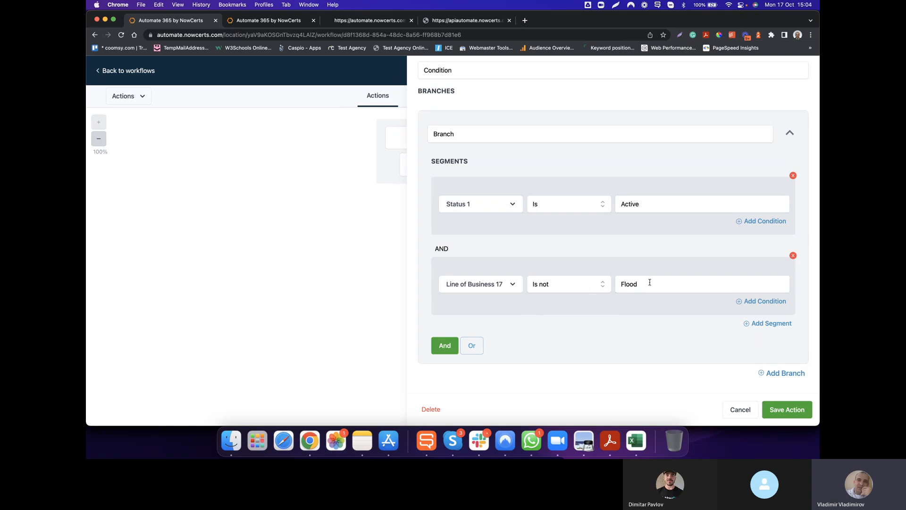
double_click(629, 283)
text(Progressive)
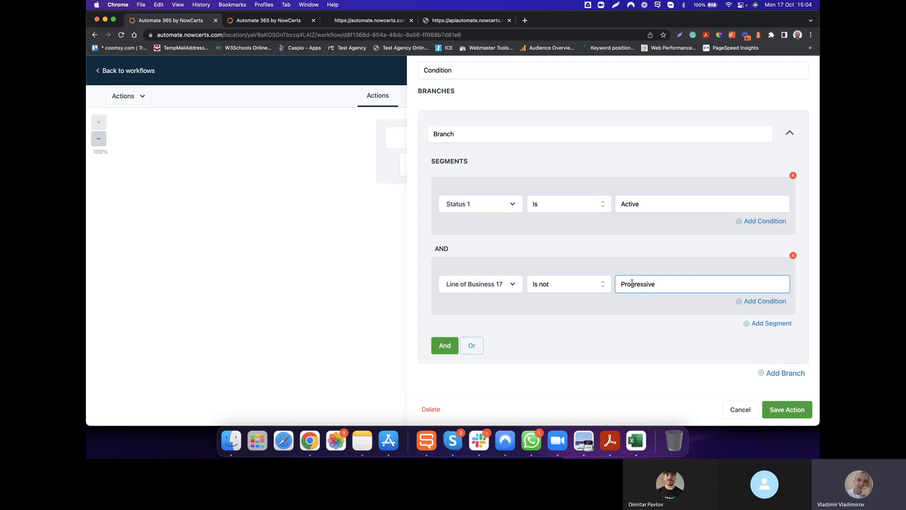
double_click(638, 285)
click(654, 324)
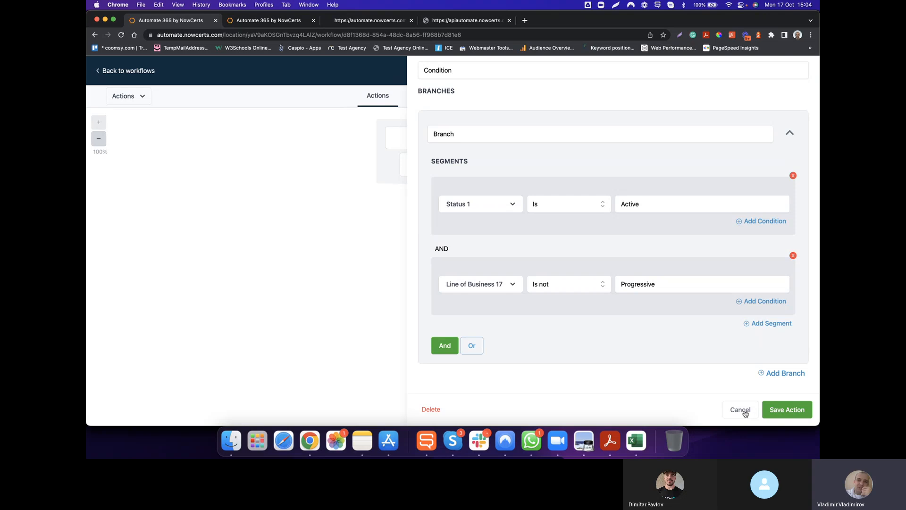
Search the contact fields for "carrier" and switch the second segment's field to Carrier Name 1.
click(500, 282)
click(482, 313)
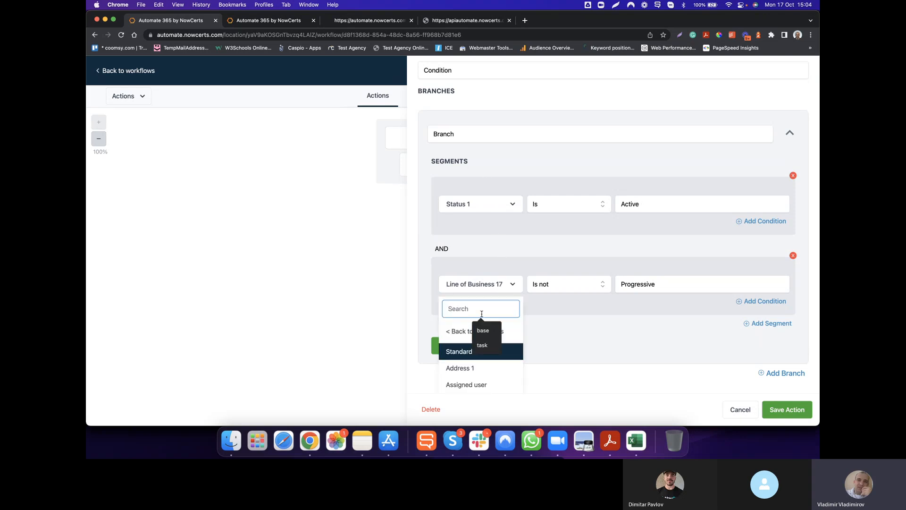
text(carrier)
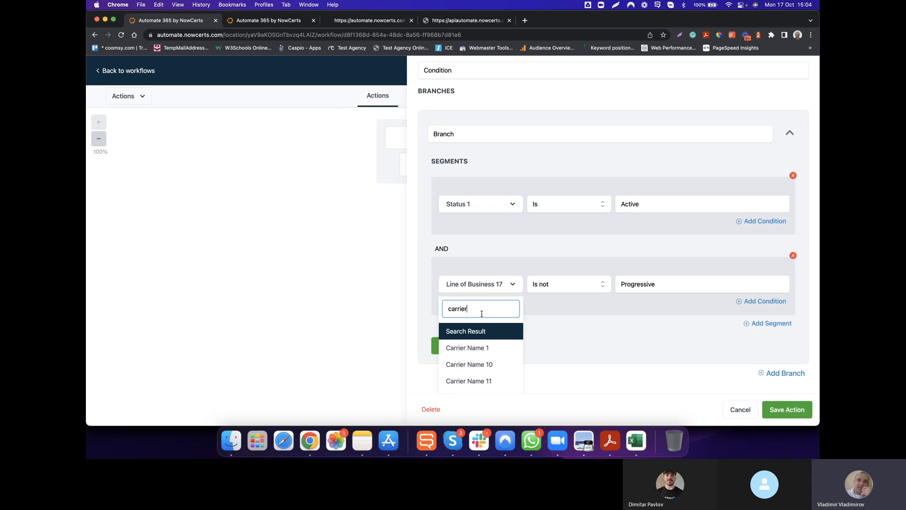
click(466, 349)
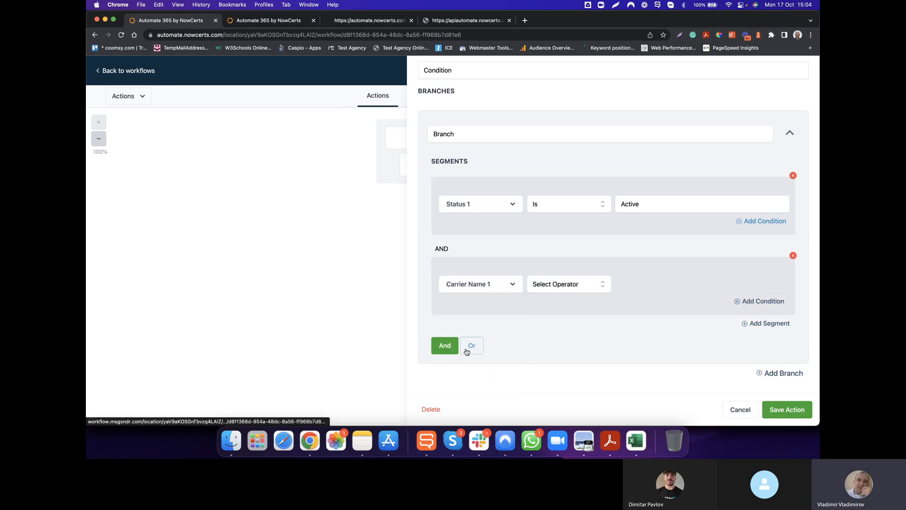
Set the Carrier Name 1 segment to Is not with the value Progressive, and discard the Condition's changes.
click(576, 291)
click(545, 326)
click(642, 287)
text(Progressive)
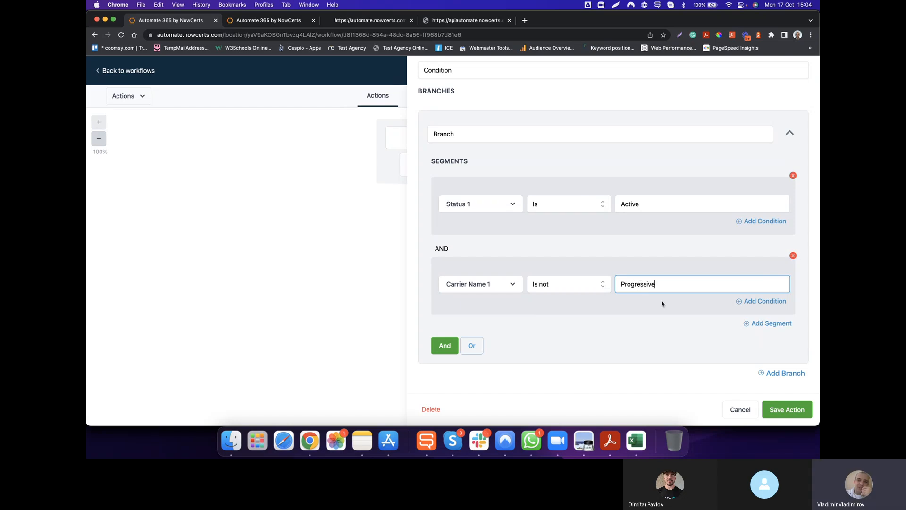
click(745, 410)
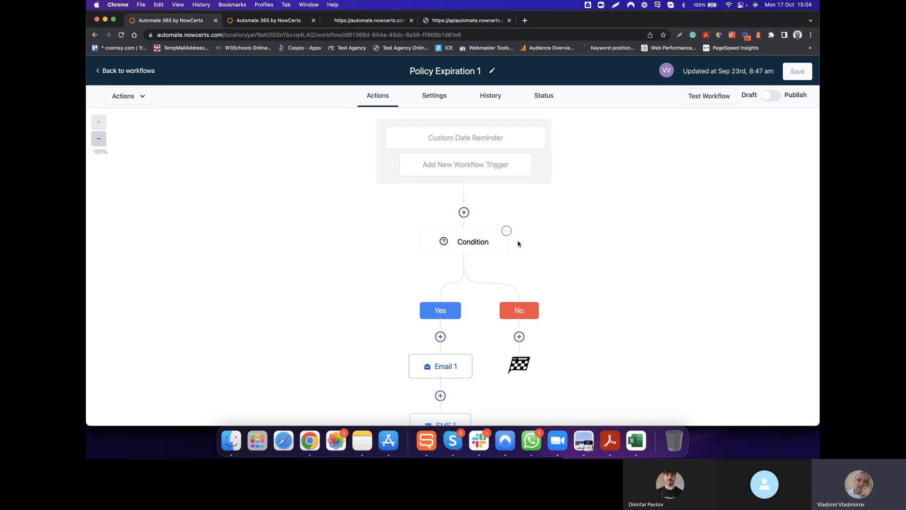
scroll(496, 245, down, 1)
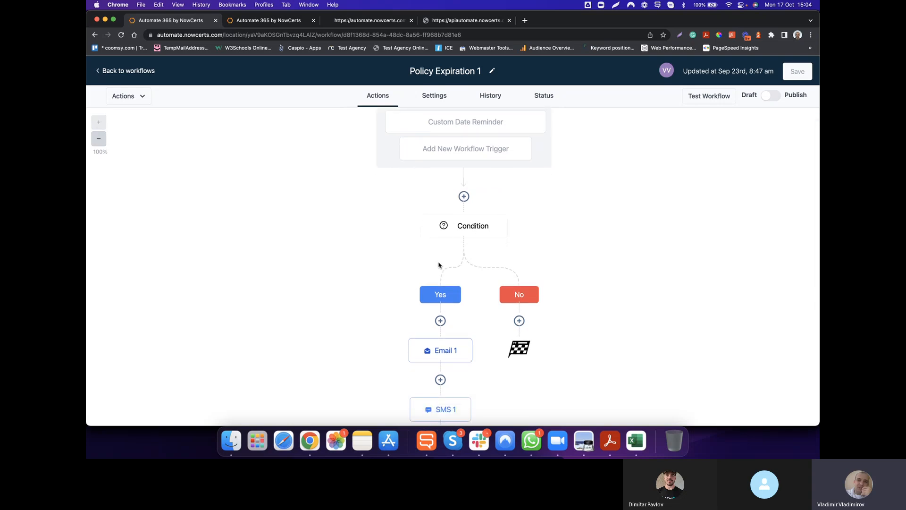